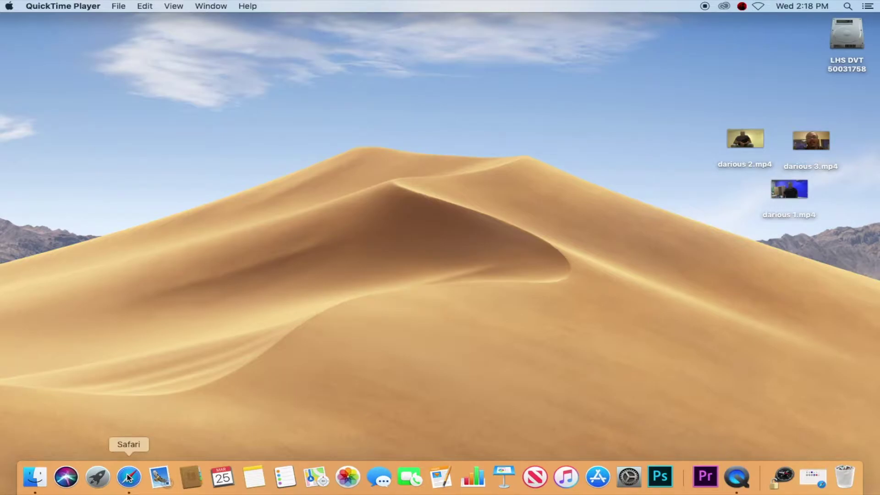
Step: Launch Safari and load office.com
click(128, 478)
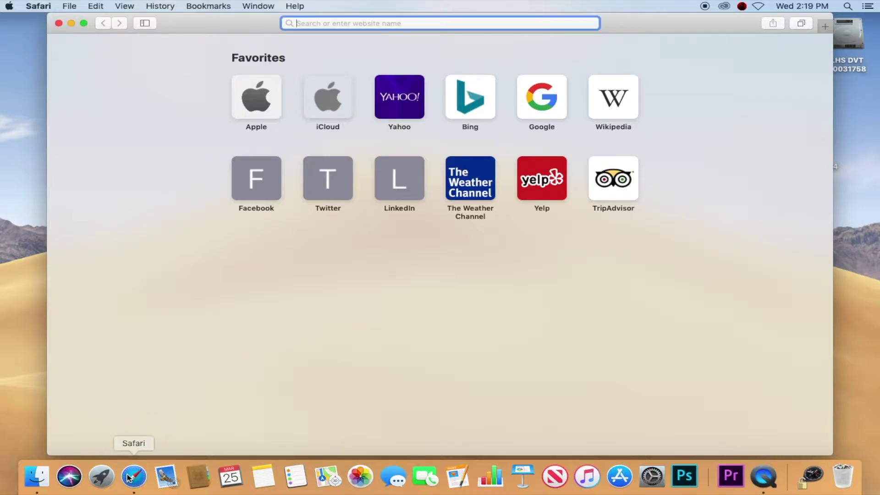
text(office)
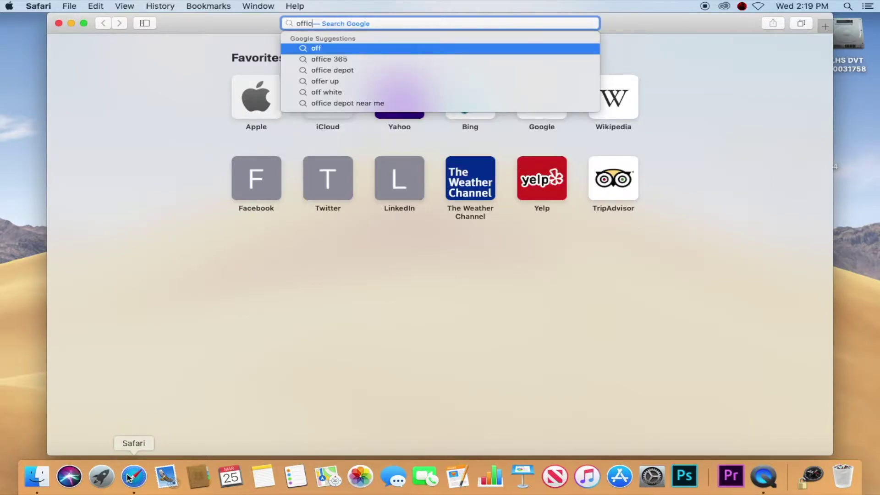
text(.com)
key(Return)
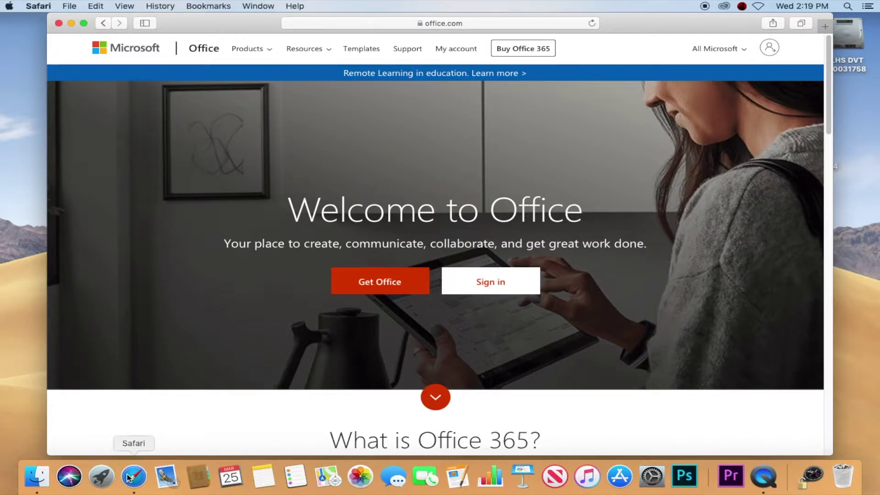
Step: Sign in to Office 365 with the school email and password, declining to stay signed in
click(489, 281)
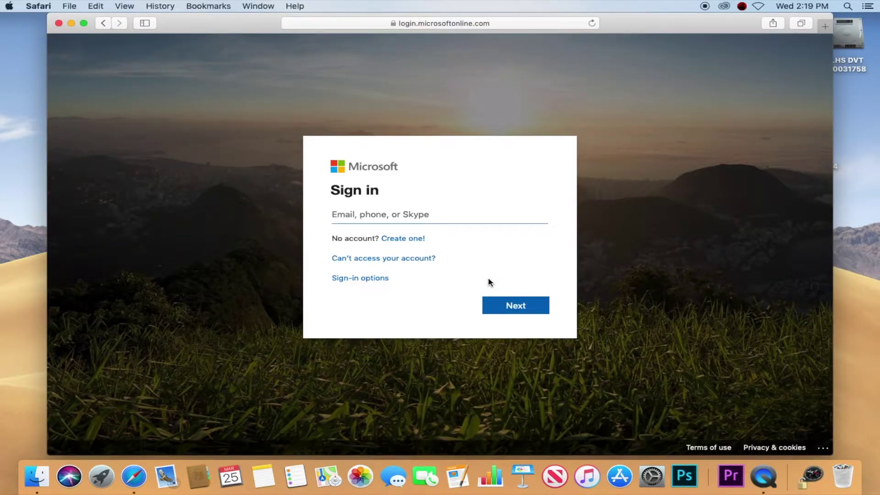
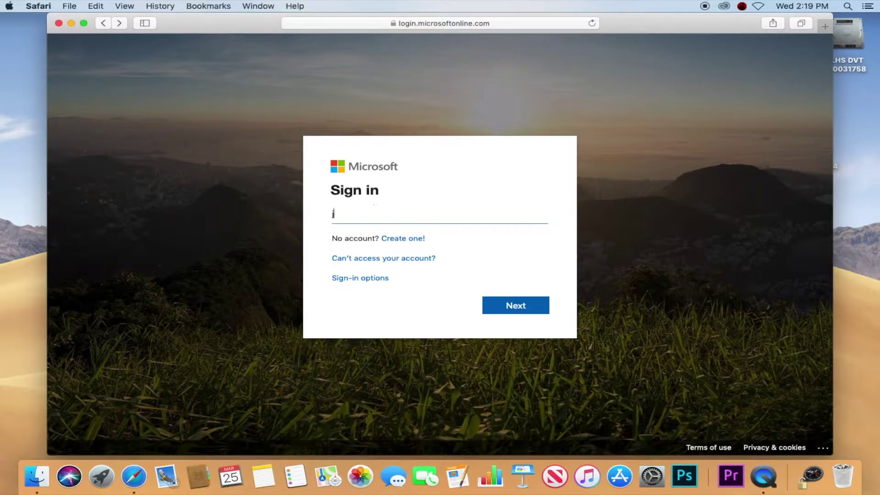
key(Return)
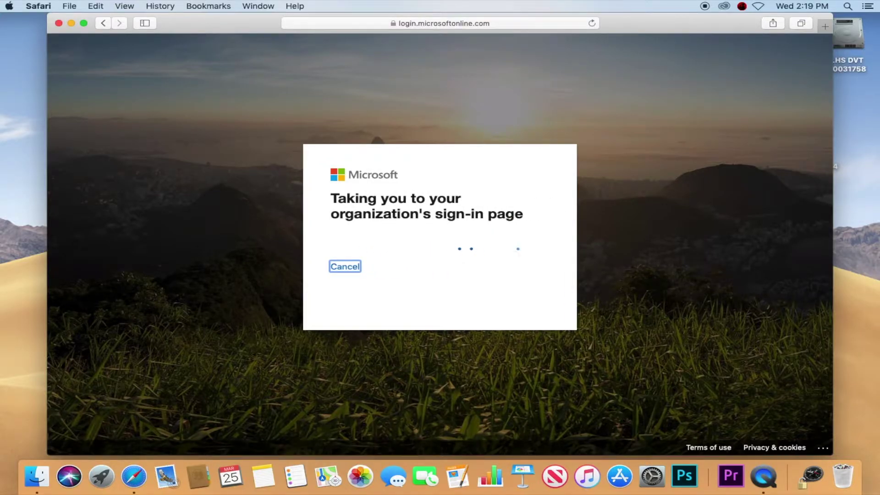
text(••••••••)
key(Return)
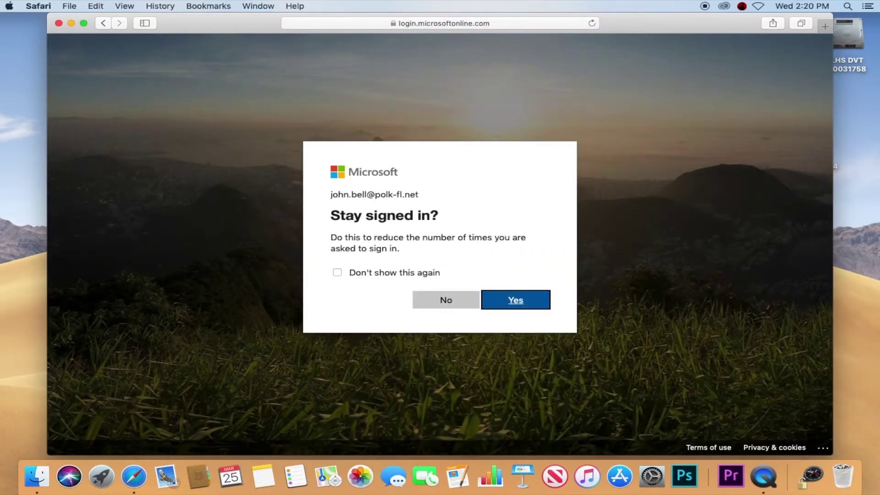
click(446, 300)
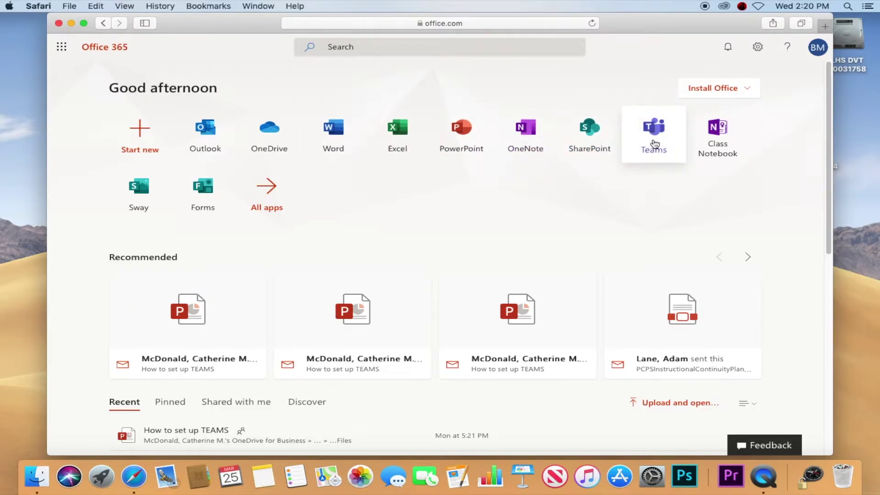
Step: Open Teams from the Office 365 All apps list
click(284, 198)
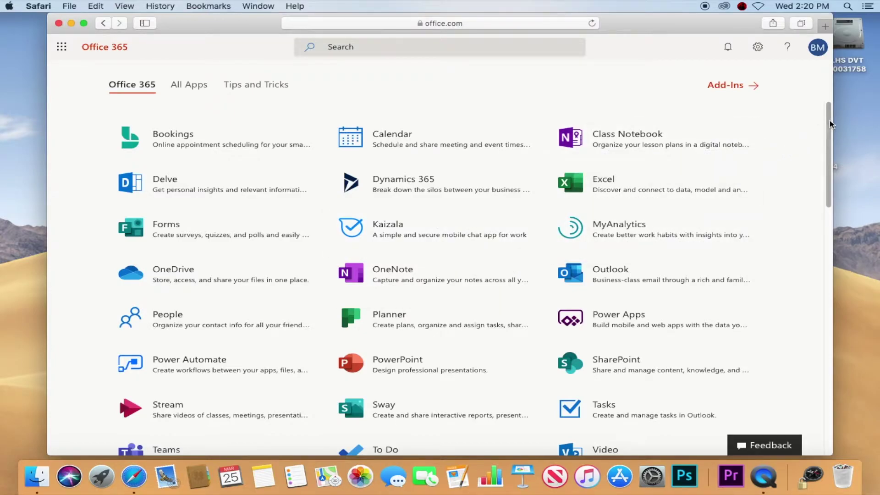
drag(829, 123, 828, 178)
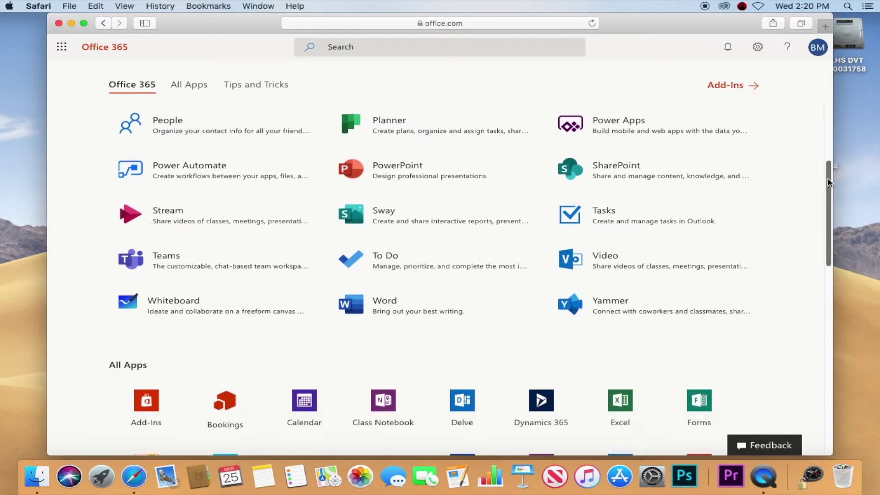
click(149, 268)
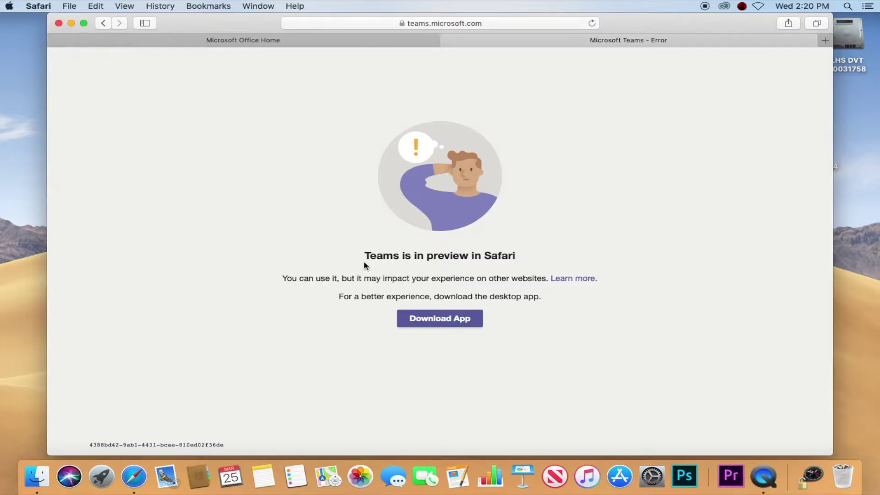
Step: Download the Teams desktop app, allowing downloads from teams.microsoft.com
click(445, 327)
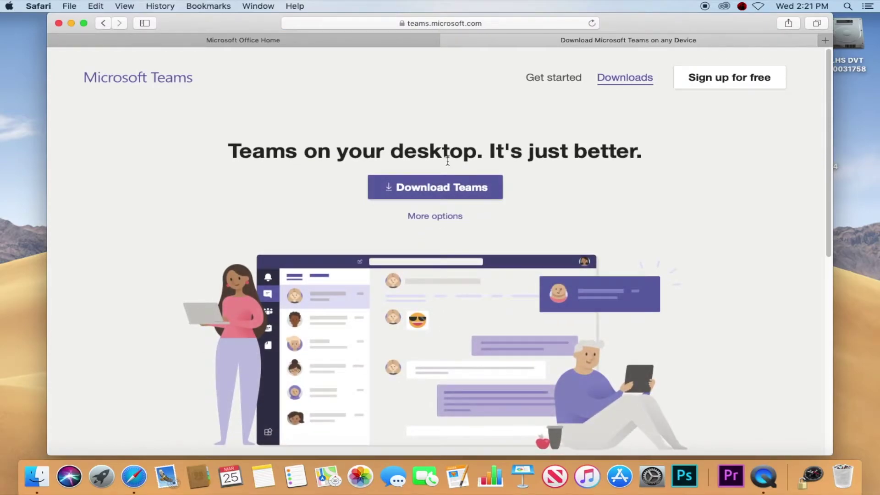
click(460, 188)
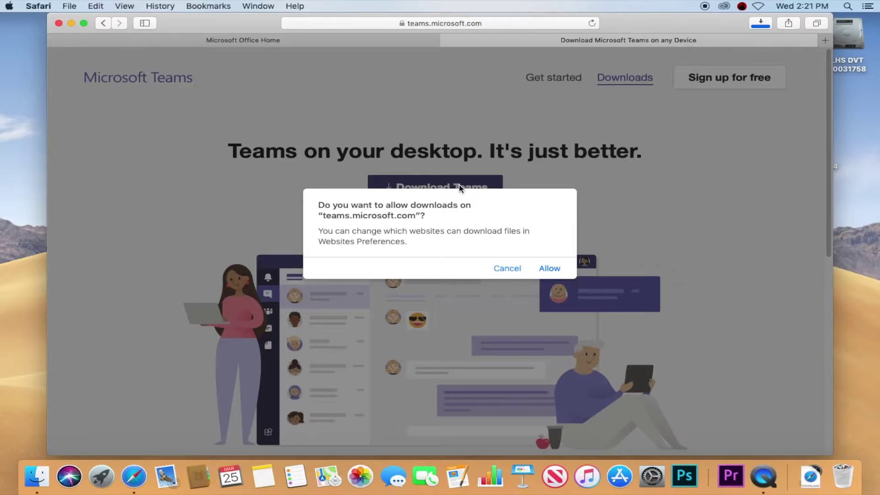
click(556, 269)
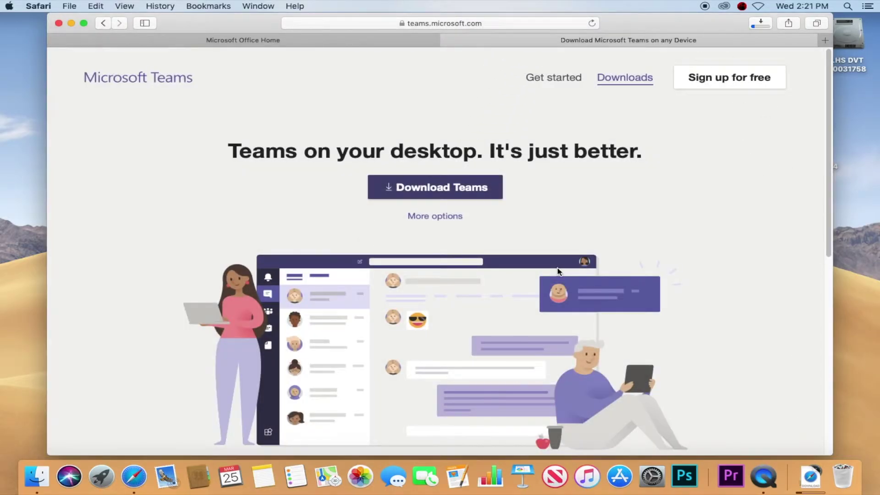
Step: Run Teams_osx.pkg from Safari's downloads list to start the installer
click(761, 23)
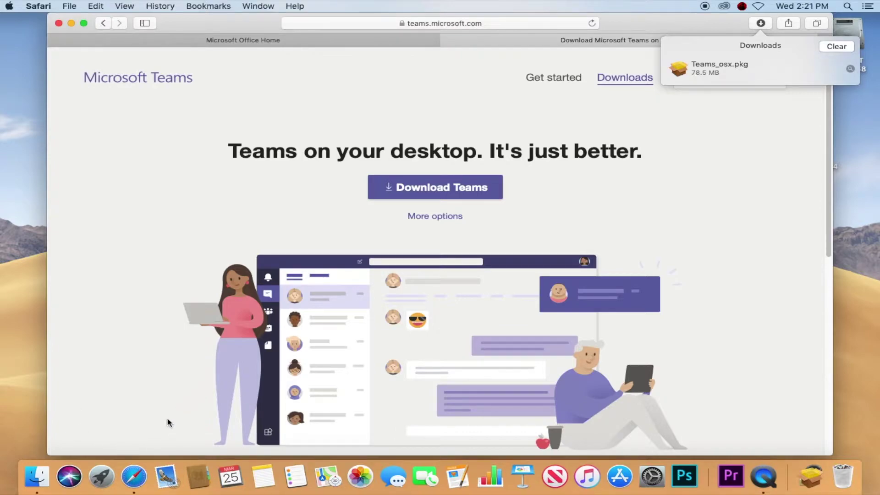
click(739, 67)
double_click(740, 67)
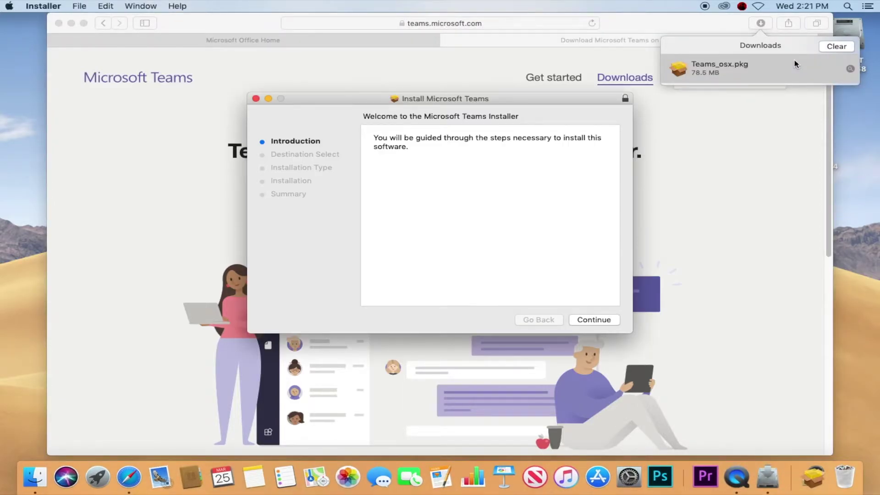
Step: Install Microsoft Teams for all users, authorising with the administrator password
click(591, 320)
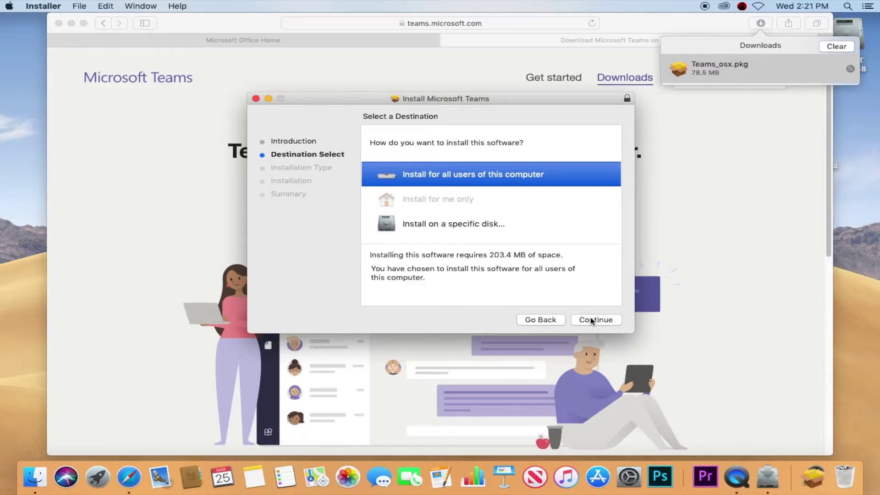
click(592, 320)
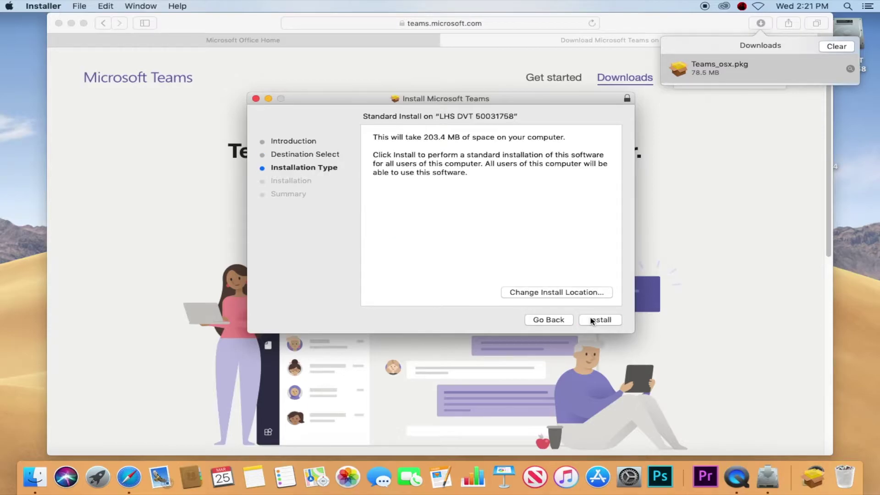
click(591, 321)
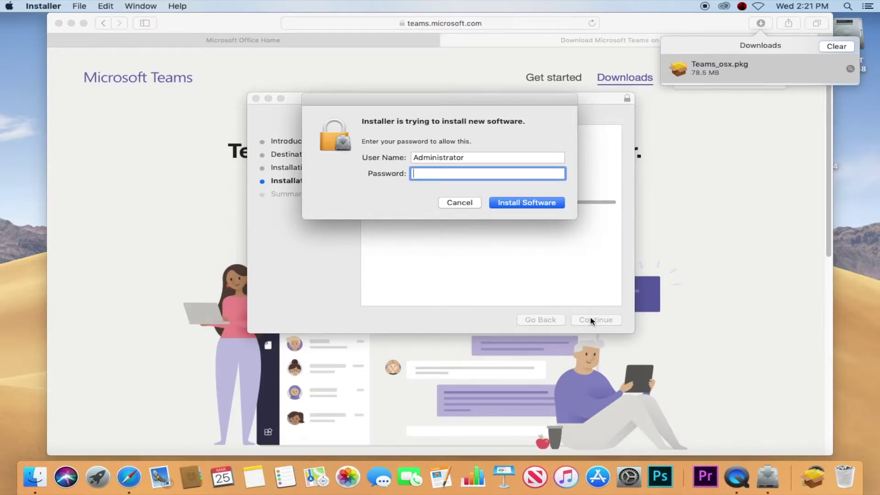
text(••••••••••)
key(Return)
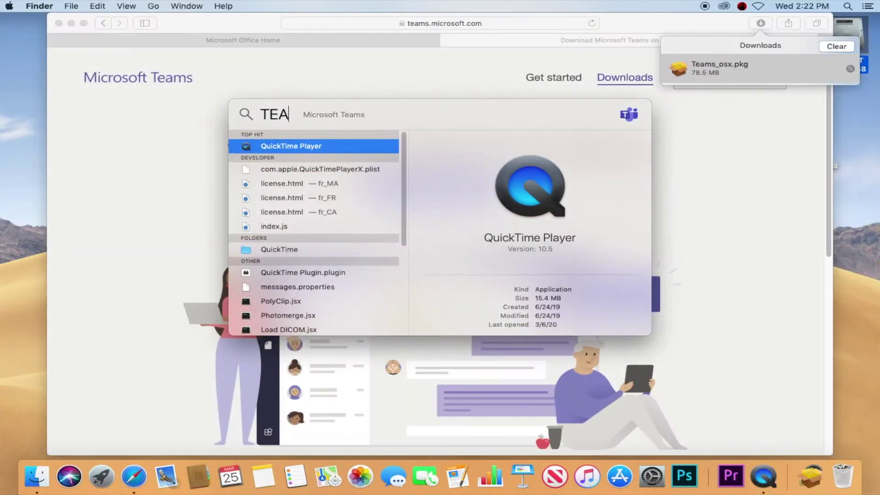
Step: Launch Microsoft Teams from a Spotlight search
text(MS)
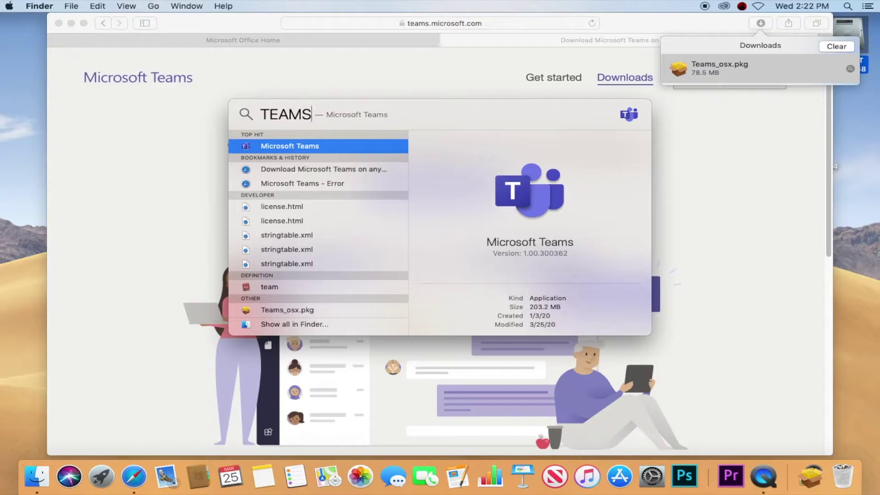
key(Return)
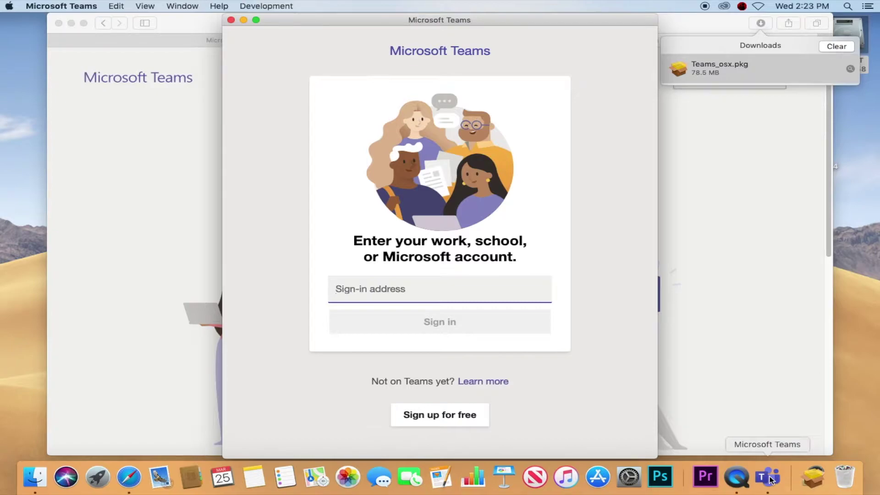
Step: Enter the school email address in the Teams sign-in field, correcting typos
text(J)
key(BackSpace)
key(BackSpace)
key(BackSpace)
key(BackSpace)
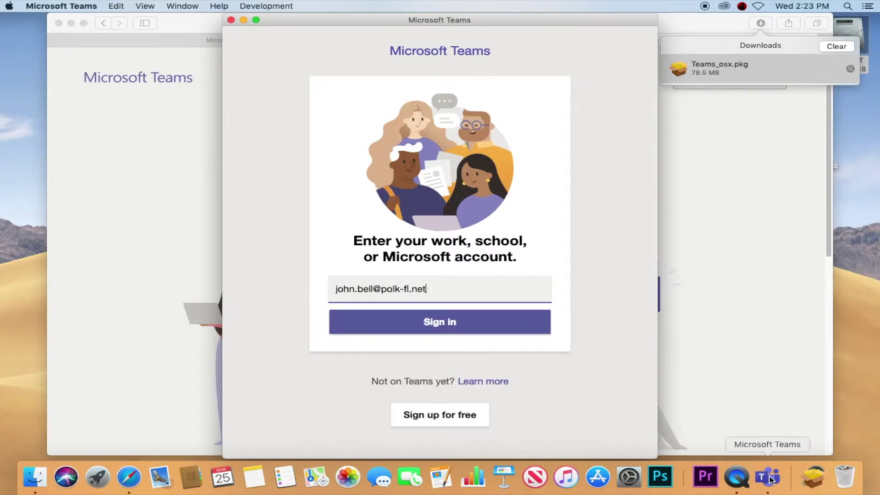
key(Return)
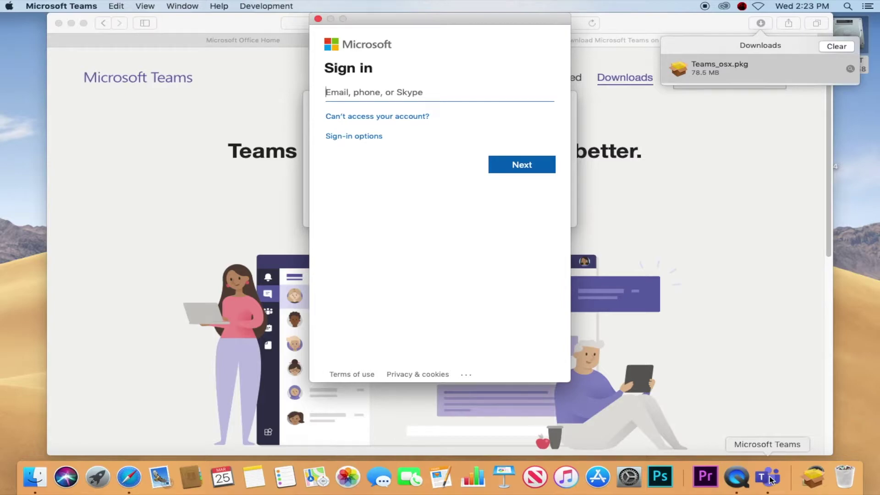
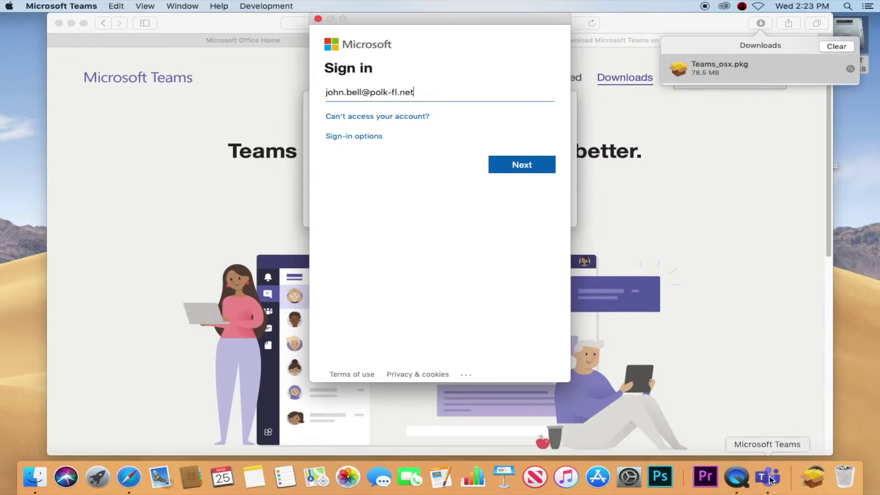
Step: Enter the school email and password on the federation sign-in page
key(Return)
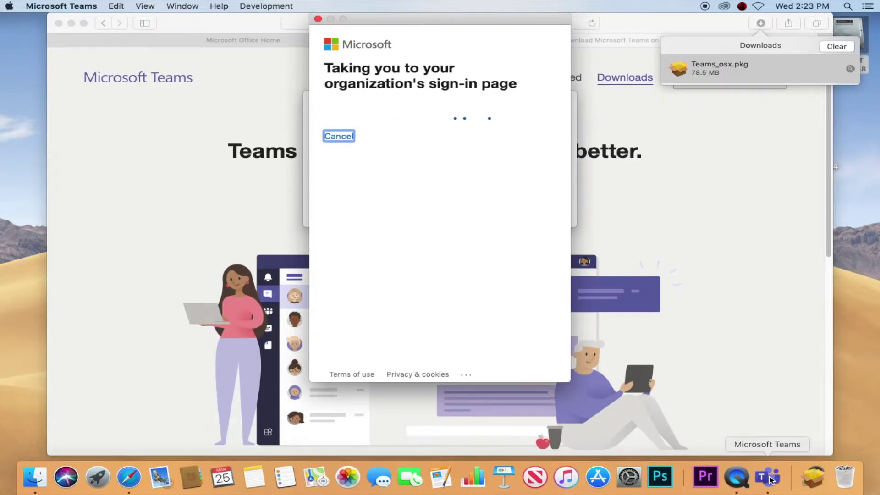
text(••••••••••)
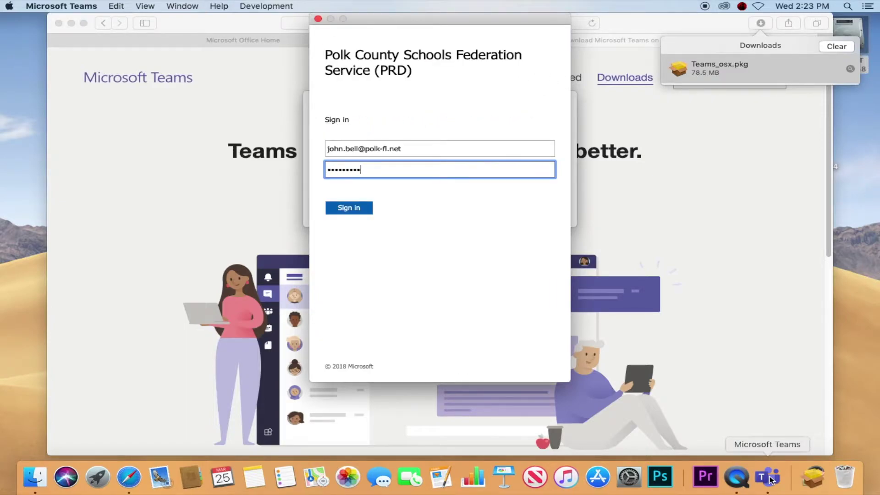
key(Return)
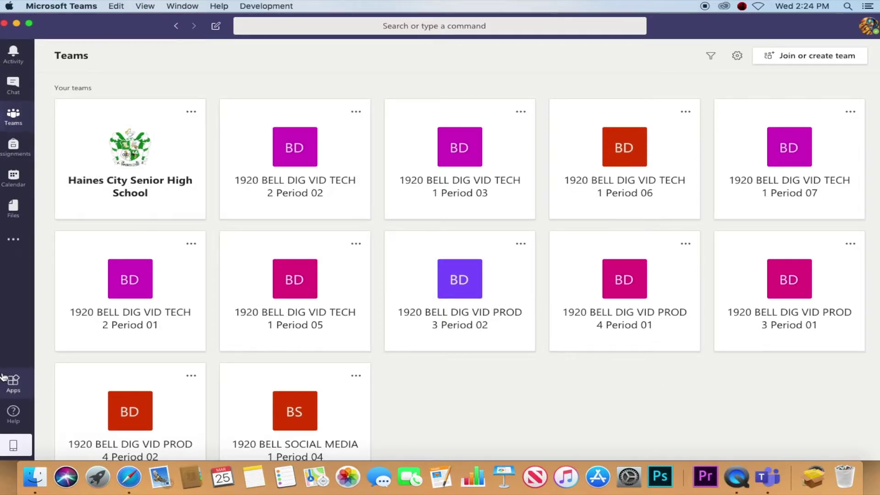
Step: Show the Activity feed and close the 'Learn with experts' promo
click(13, 54)
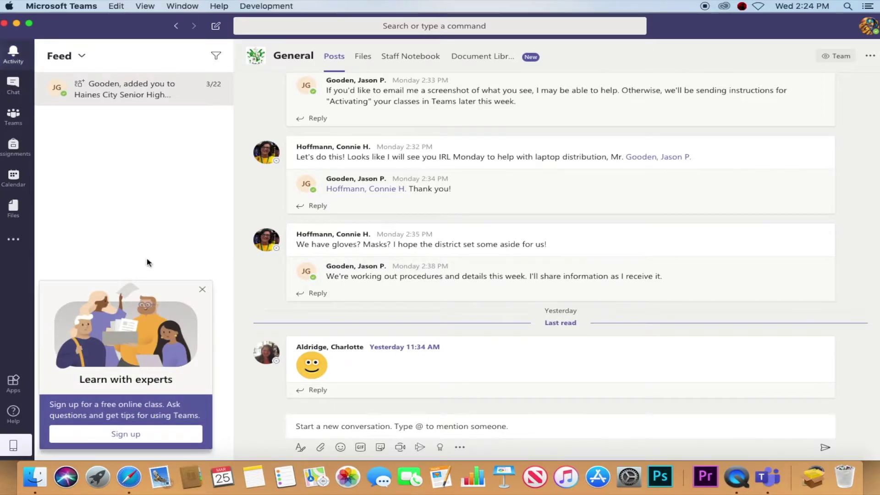
click(203, 290)
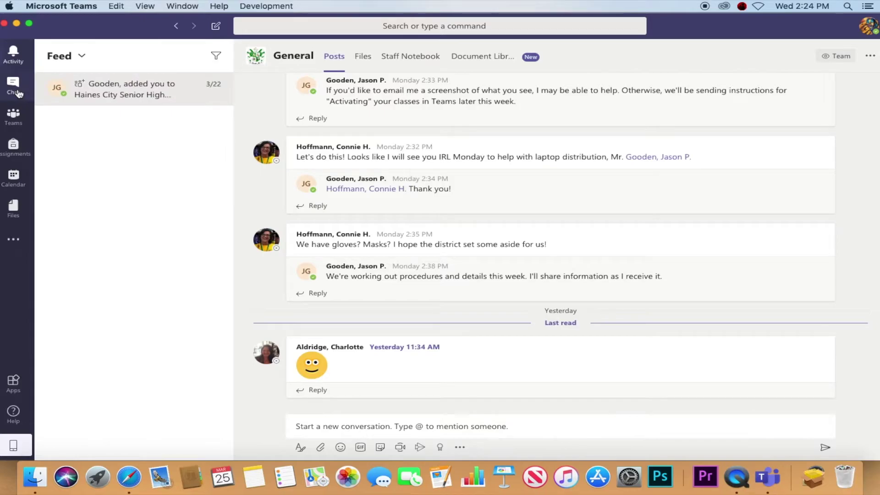
Step: Check recent chats, then return to the Haines City team's General channel
click(18, 92)
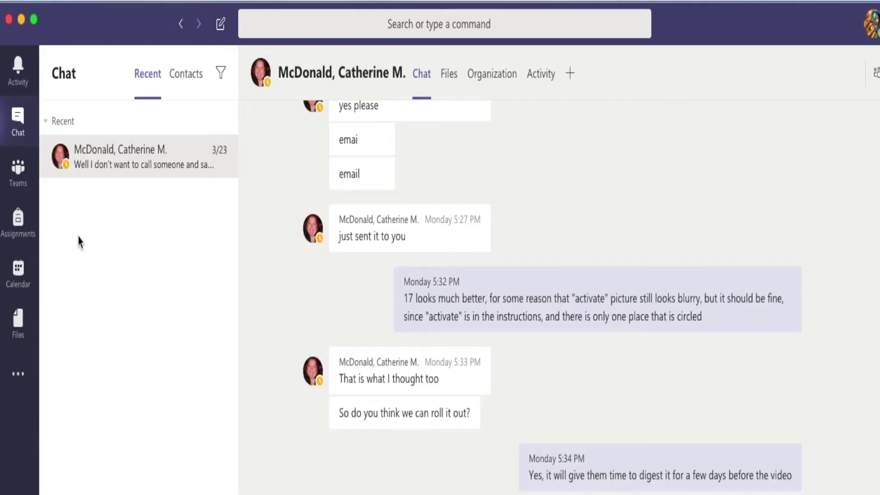
click(18, 180)
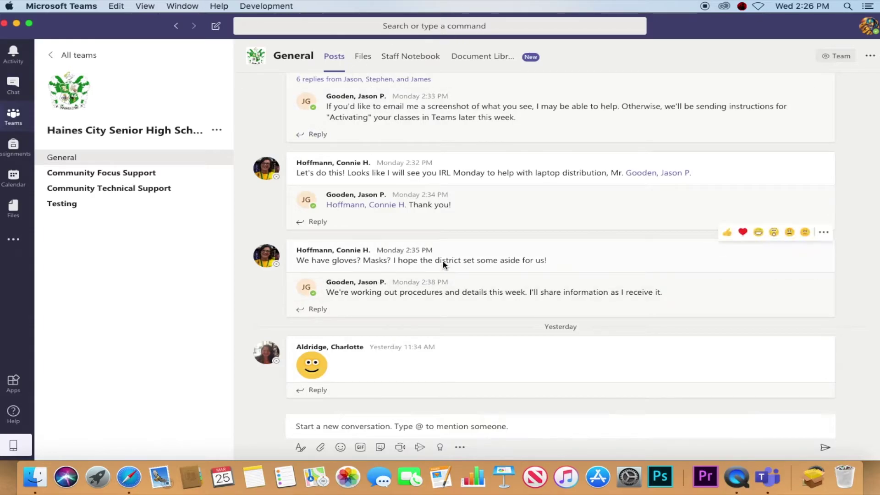
Step: View the General channel's Files, Staff Notebook and Document Library, then go back to Teams
click(364, 58)
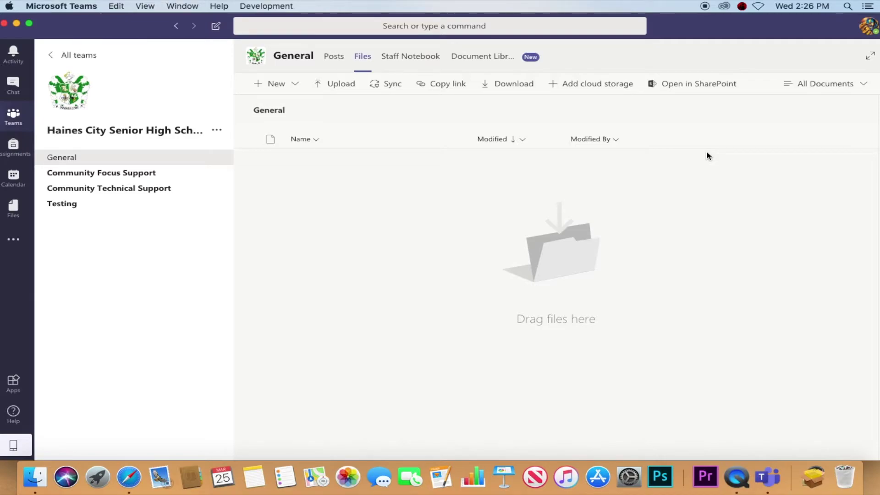
click(395, 57)
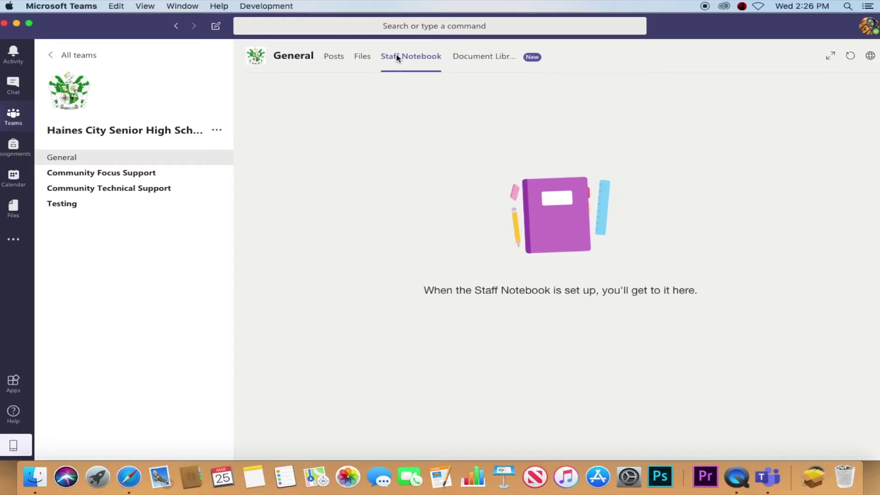
click(475, 57)
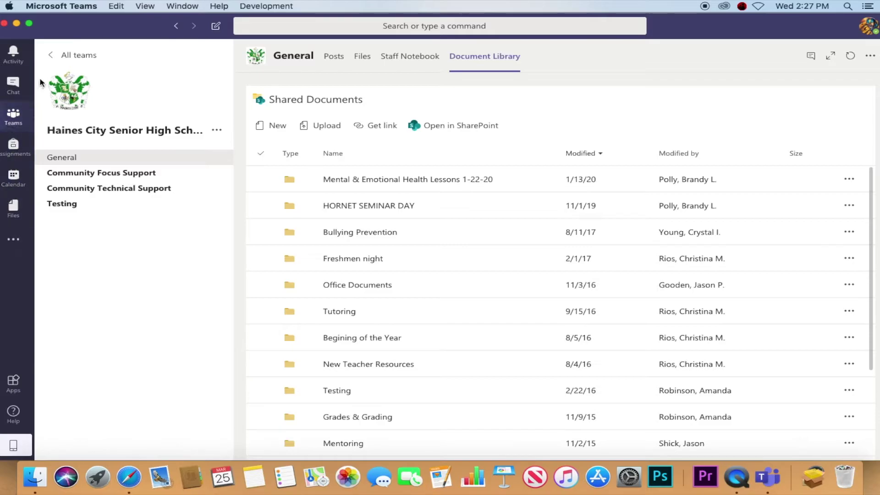
click(4, 119)
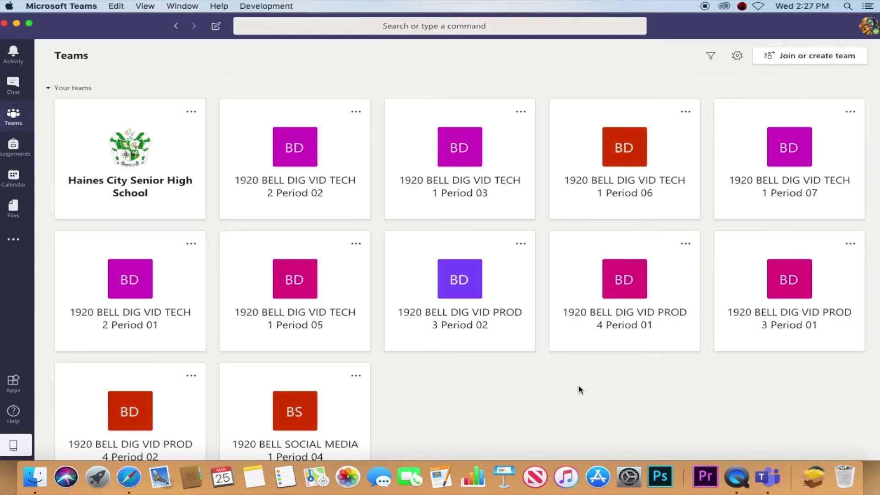
Step: Open the 1920 BELL DIG VID TECH 2 Period 02 team and activate it for its waiting students
click(294, 153)
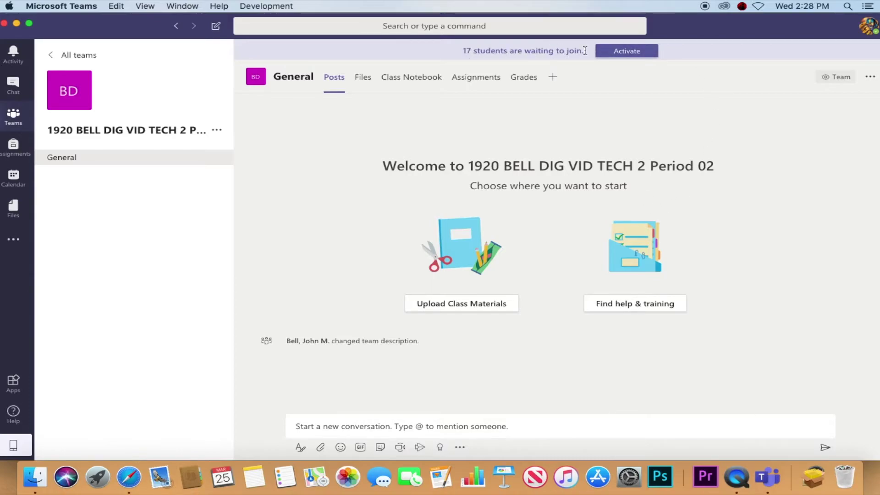
click(625, 52)
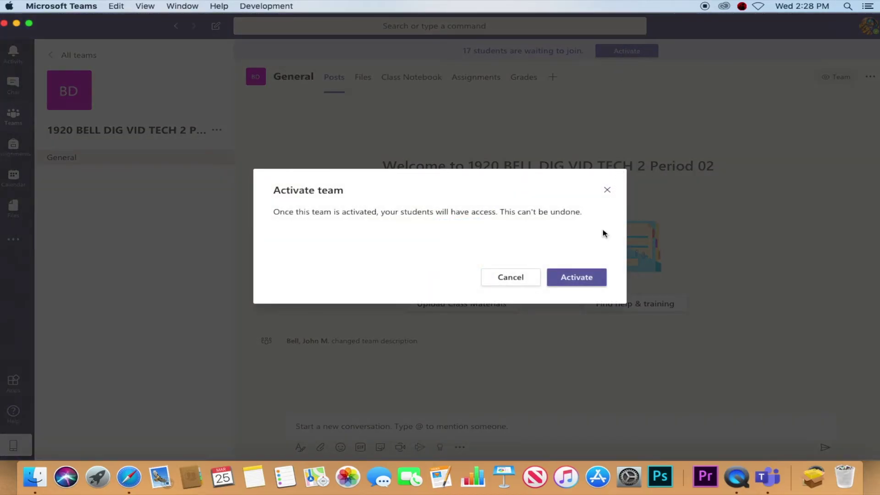
click(583, 284)
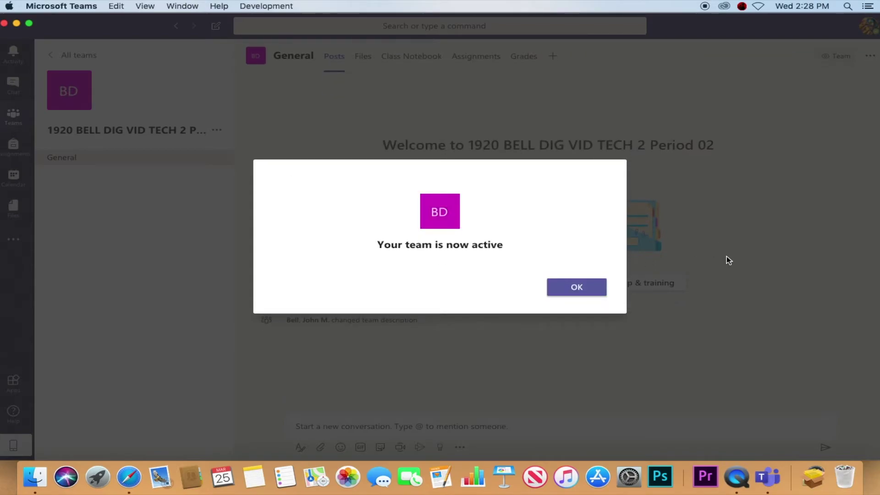
click(601, 288)
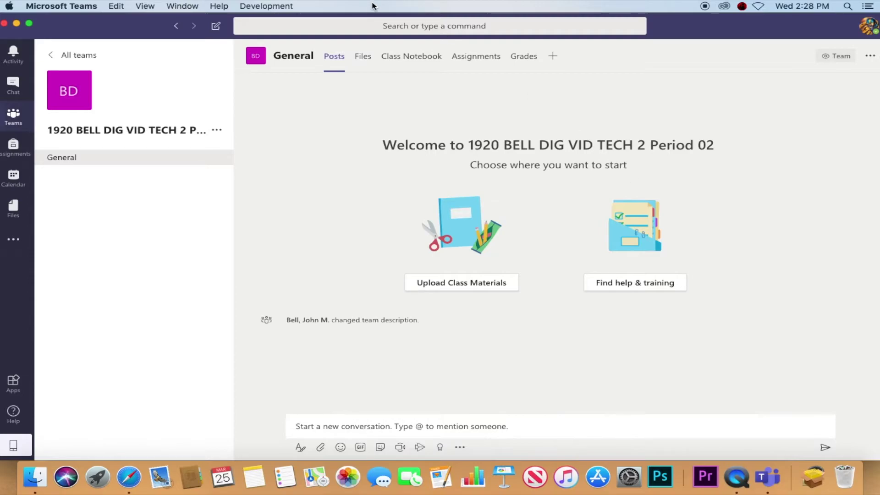
Step: Look through the Period 02 class's Files and Class Notebook, then show its Assignments list
click(371, 59)
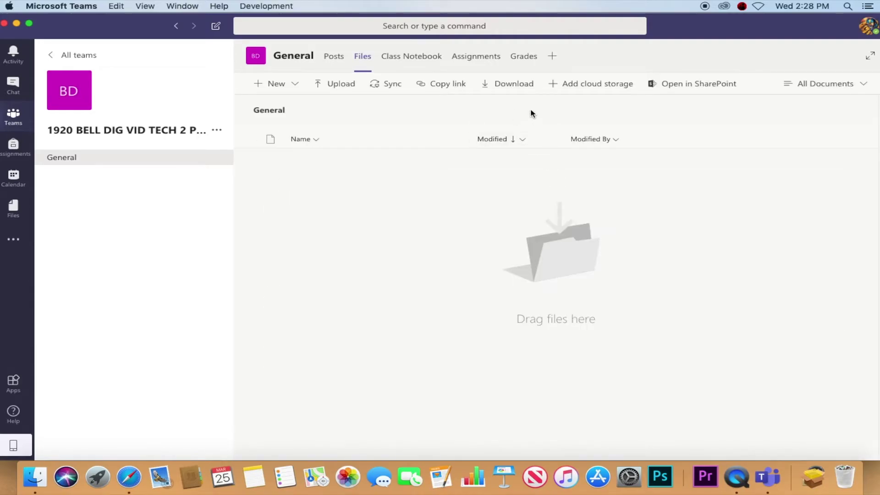
click(430, 61)
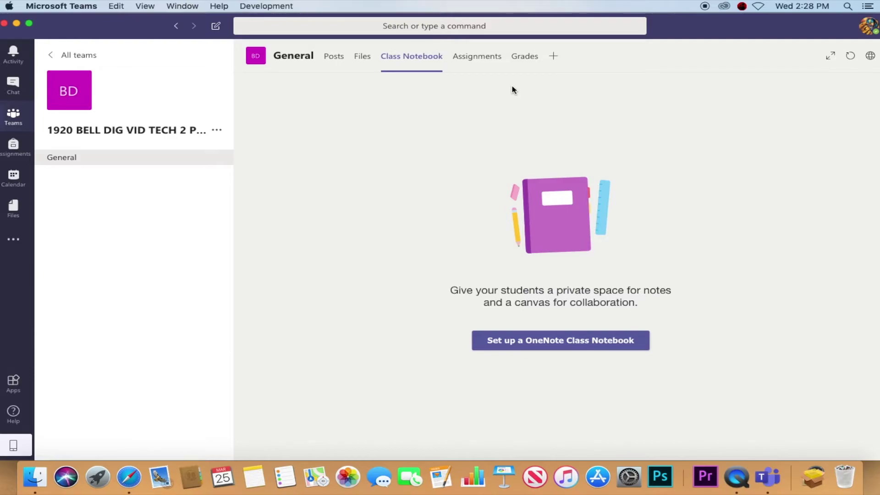
click(491, 56)
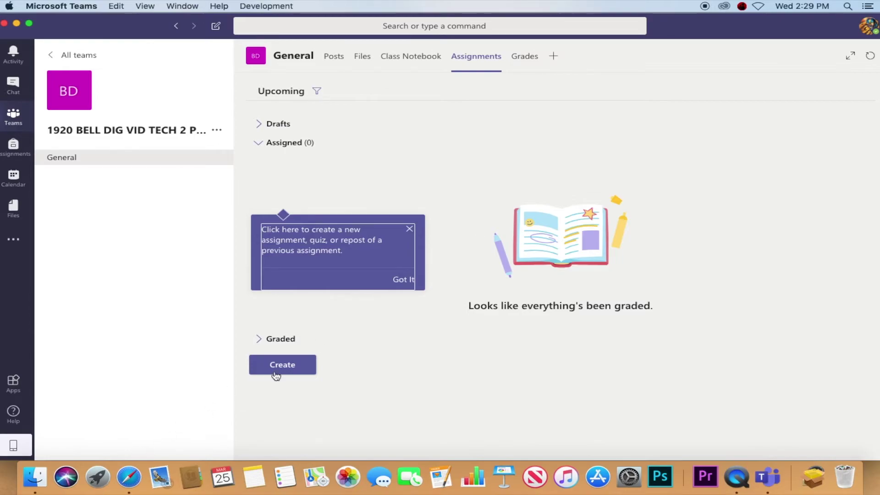
click(304, 372)
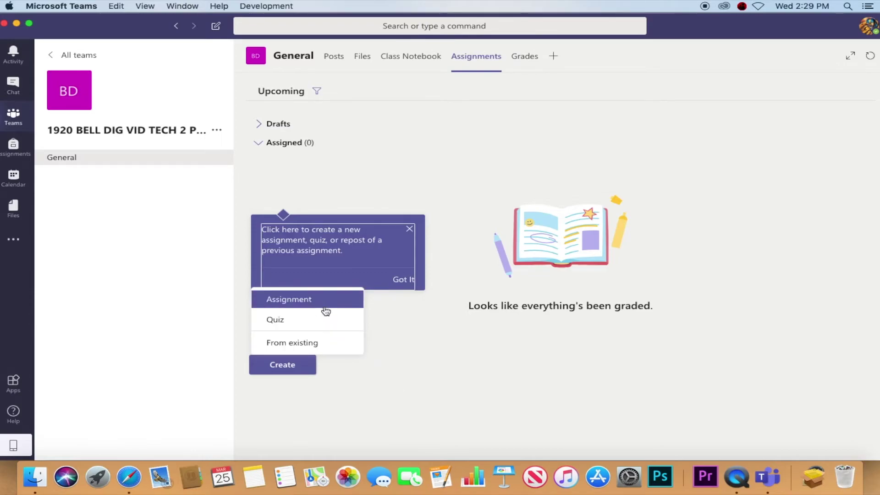
click(326, 311)
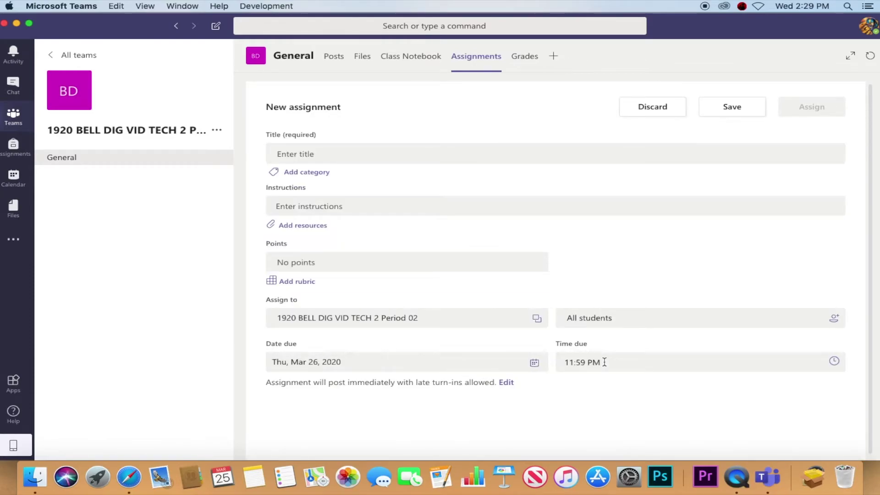
click(353, 153)
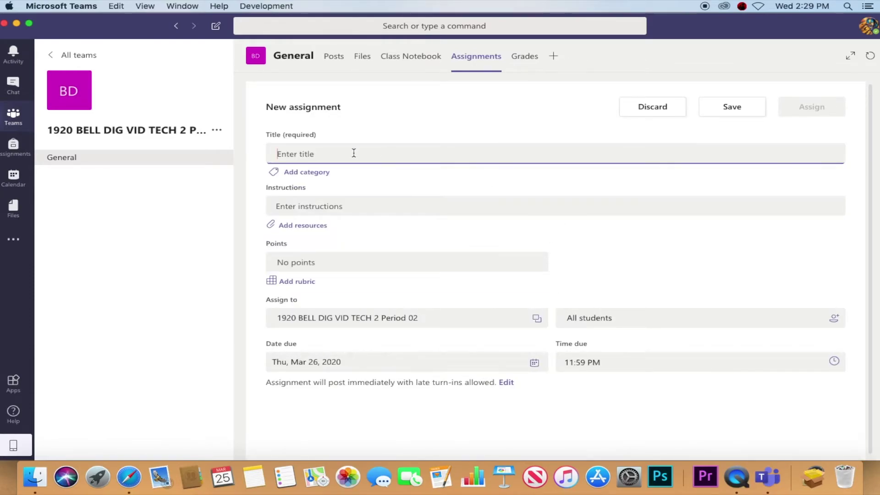
click(362, 206)
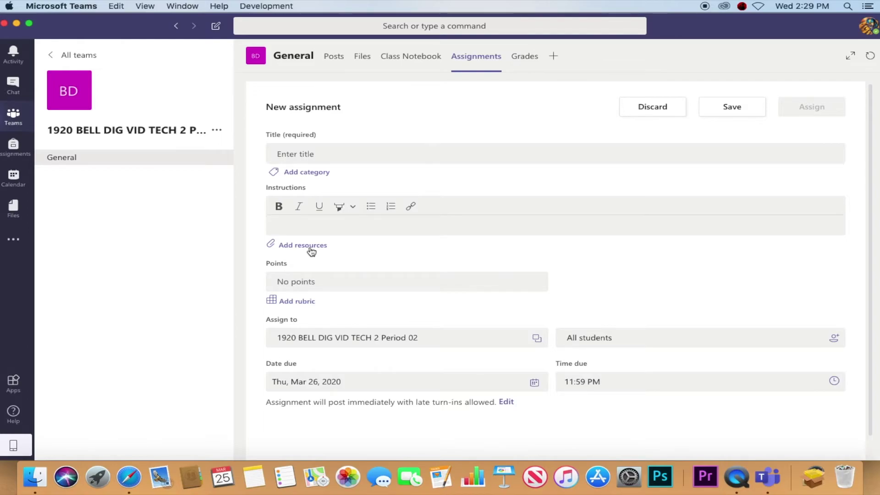
click(323, 281)
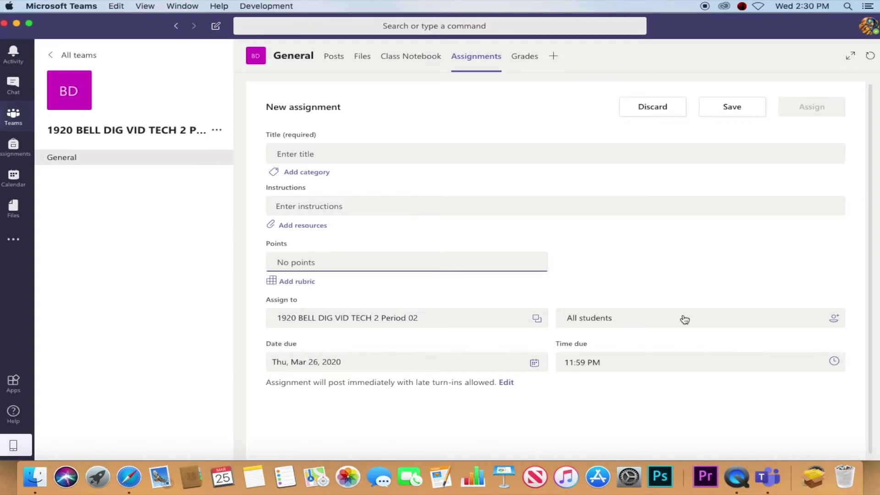
Step: Assign the new assignment to three selected students instead of all students
click(726, 319)
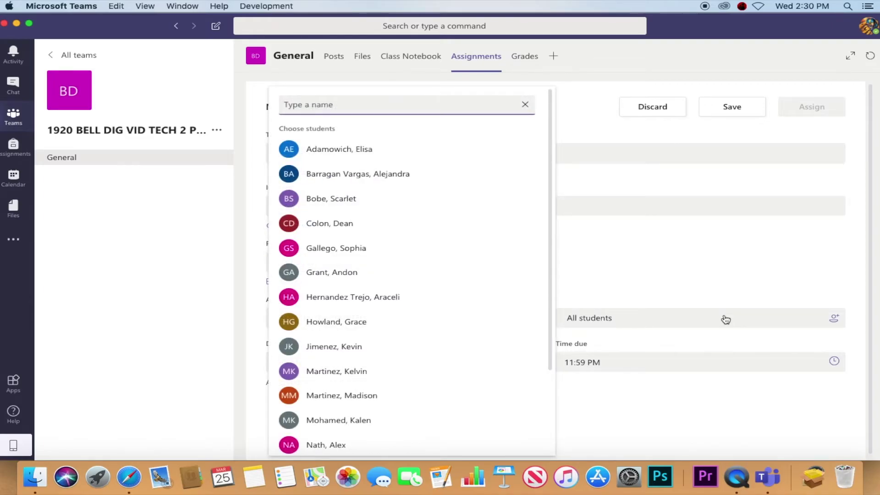
click(725, 320)
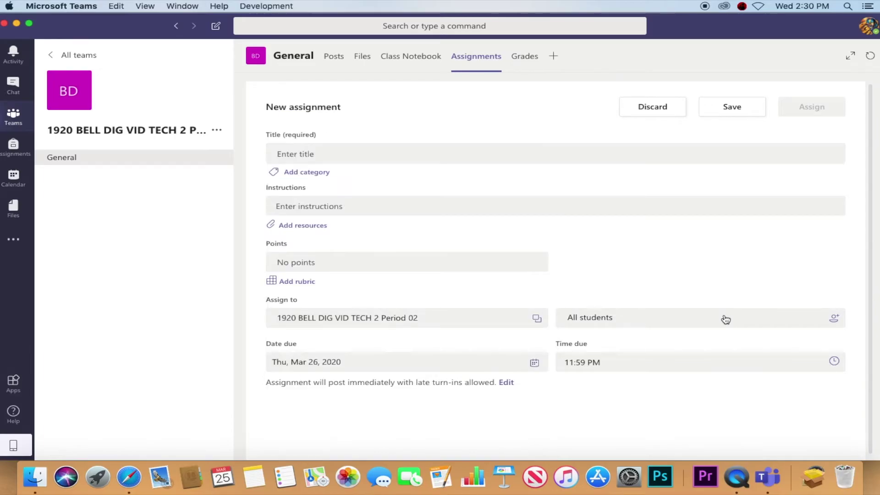
click(726, 319)
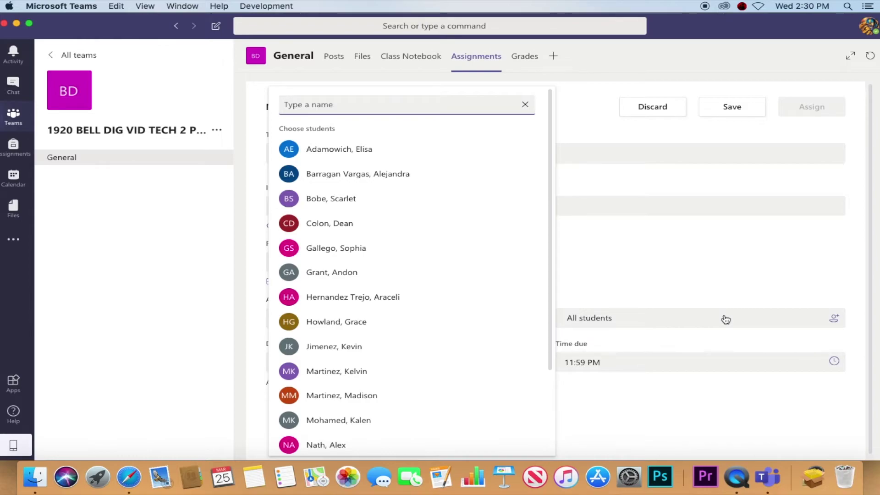
click(422, 280)
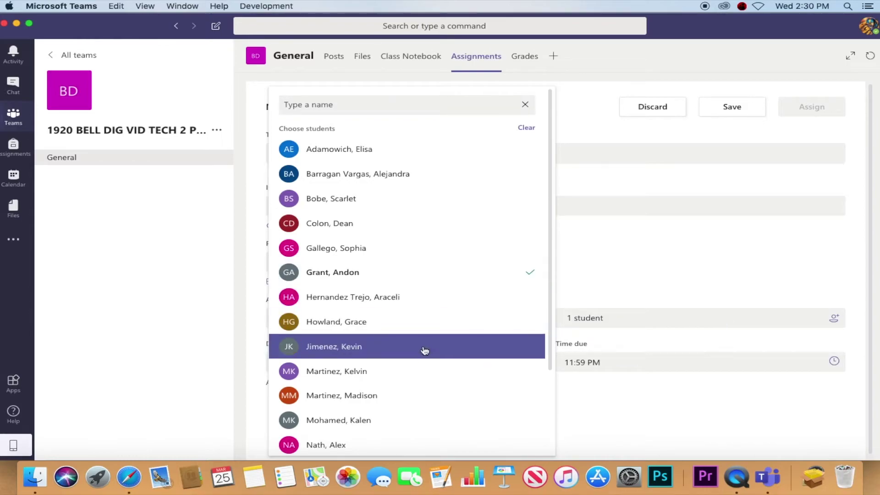
click(422, 370)
click(361, 444)
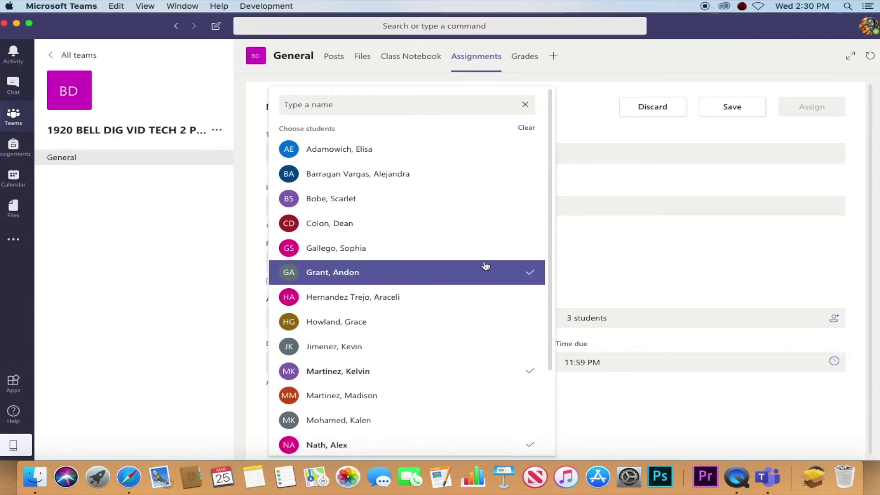
click(665, 236)
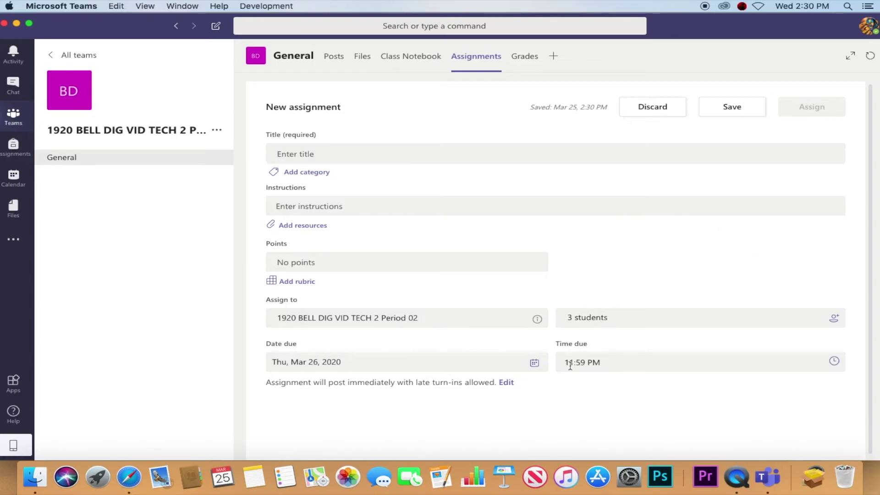
Step: Set the assignment due date to Fri, April 10, 2020, with an 11:59 PM due time
click(504, 370)
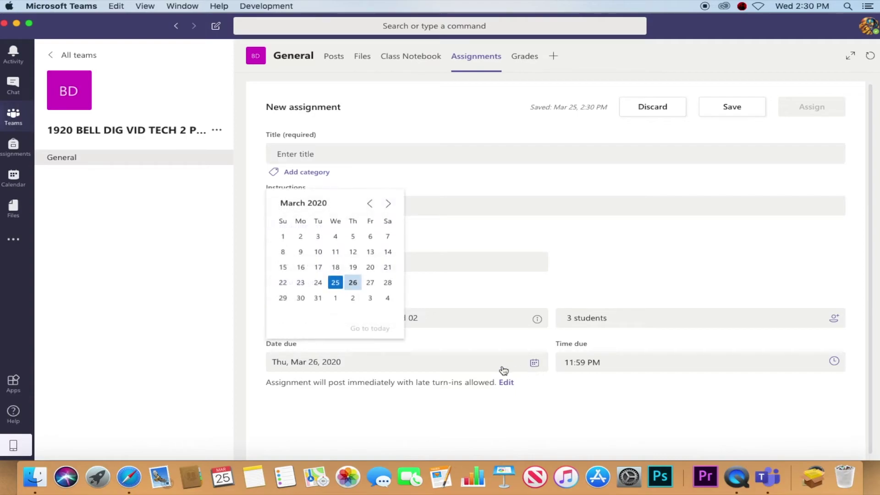
click(388, 204)
click(372, 251)
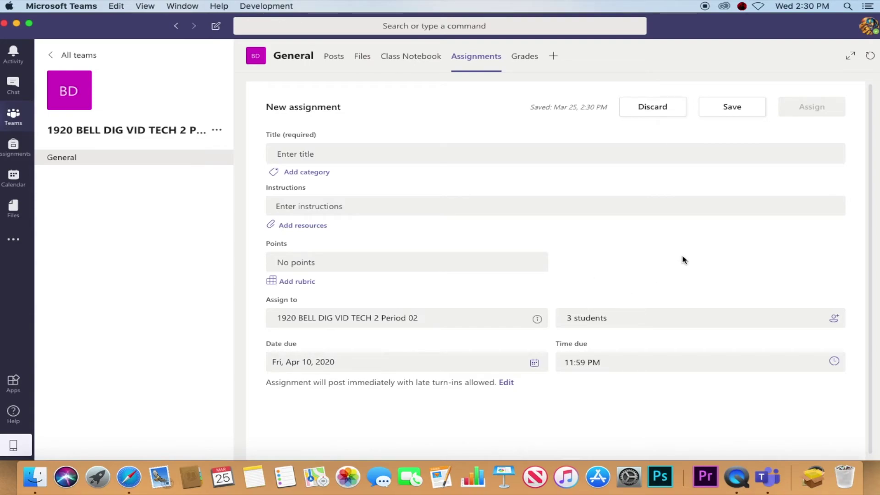
click(643, 369)
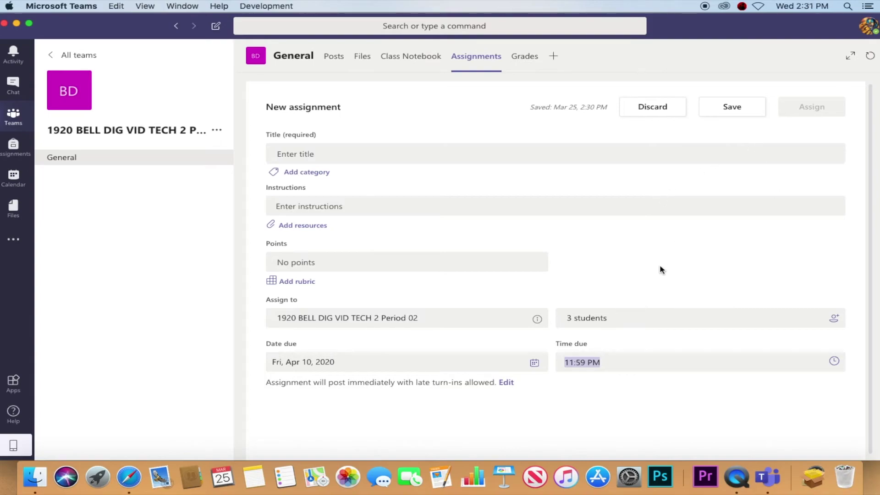
scroll(698, 267, down, 1)
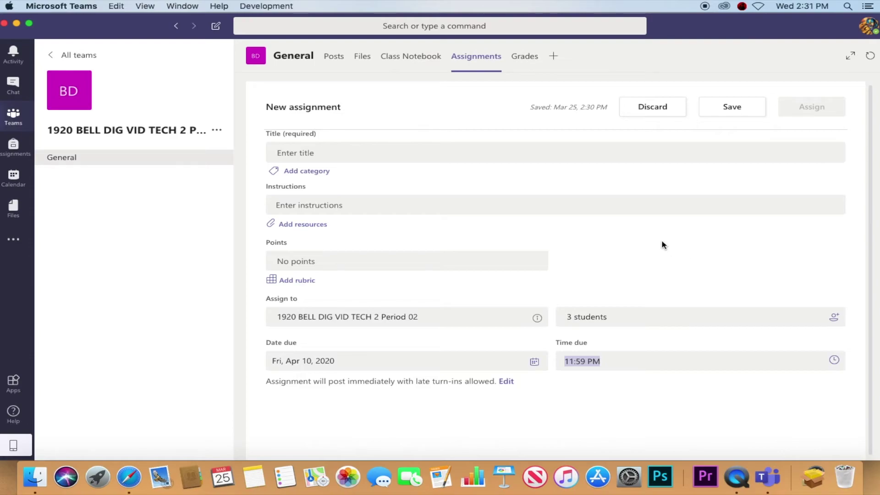
Step: Switch to the class's Grades page
click(527, 56)
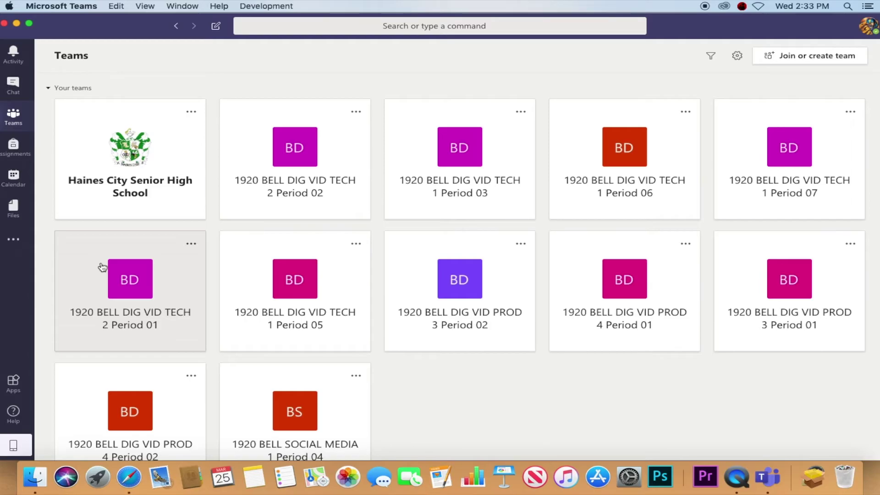
Step: Open the 1920 BELL DIG VID TECH 2 Period 01 team's General channel posts and scroll up through them
click(102, 267)
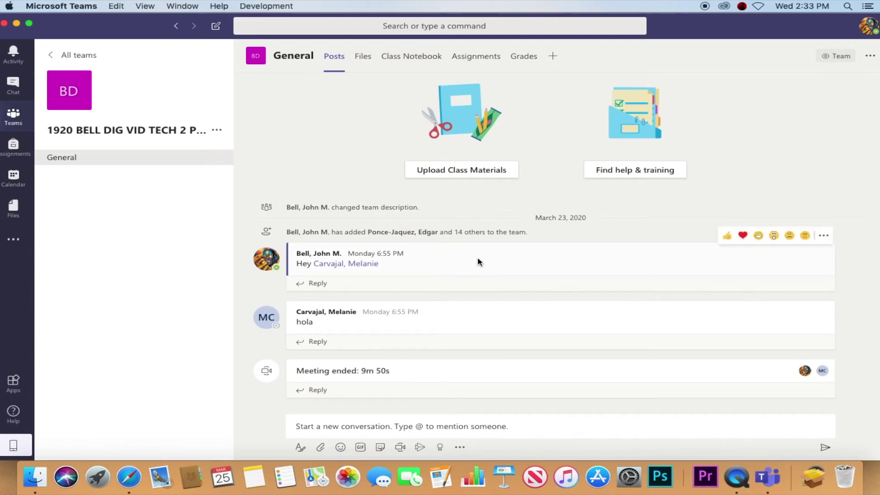
mouse_move(307, 236)
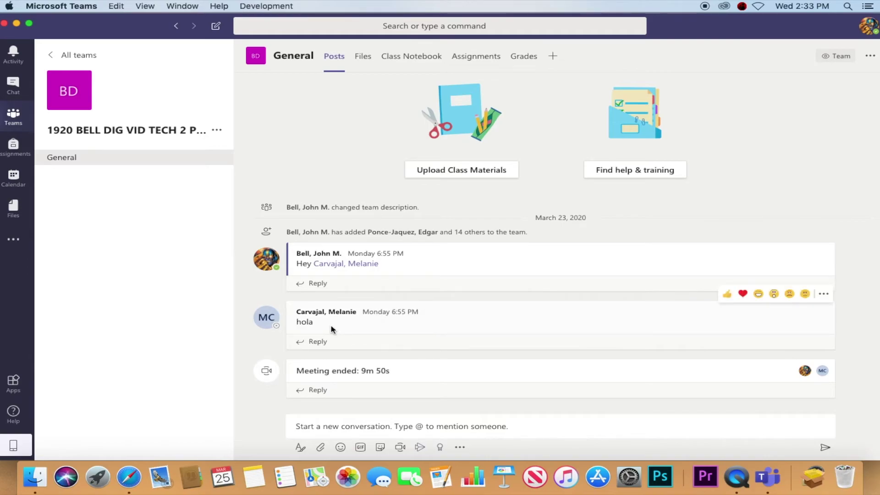
scroll(331, 329, up, 1)
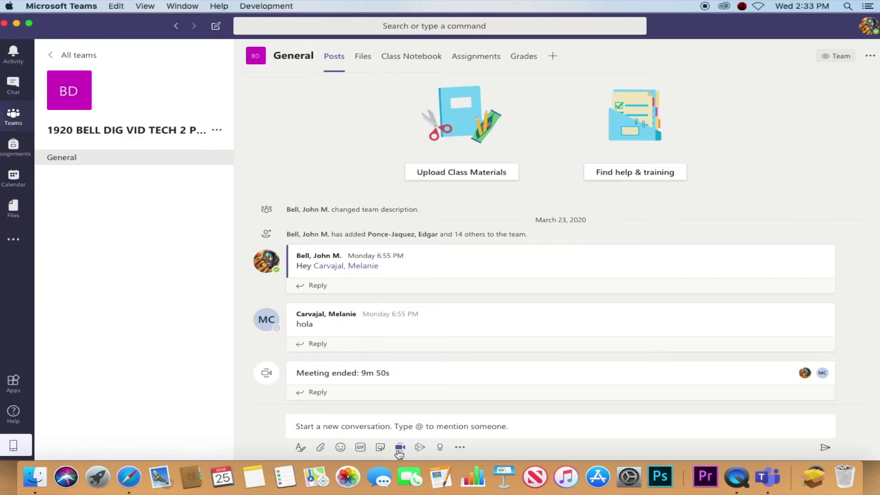
Step: Start a Meet now meeting in the General channel and dismiss the No Microphone warning
click(400, 448)
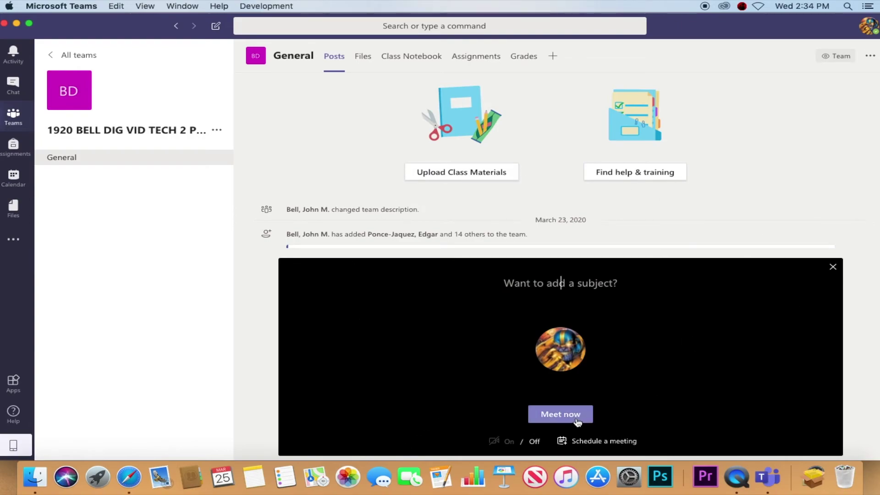
click(560, 414)
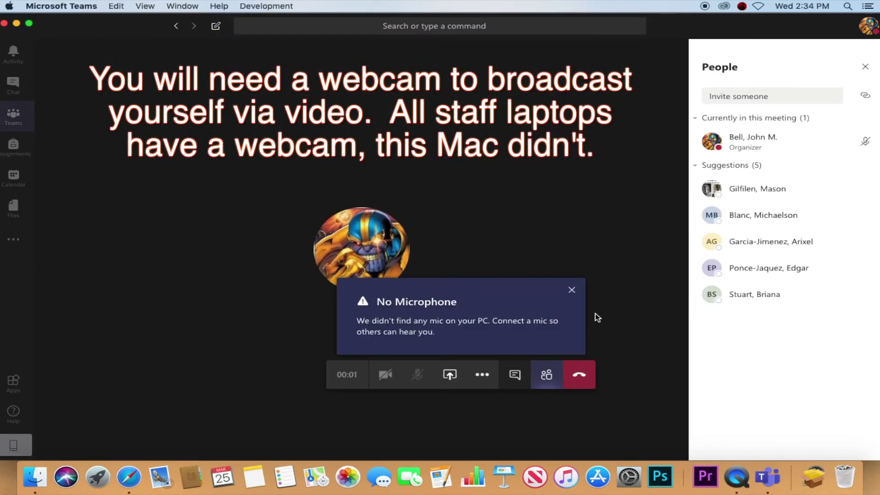
click(573, 292)
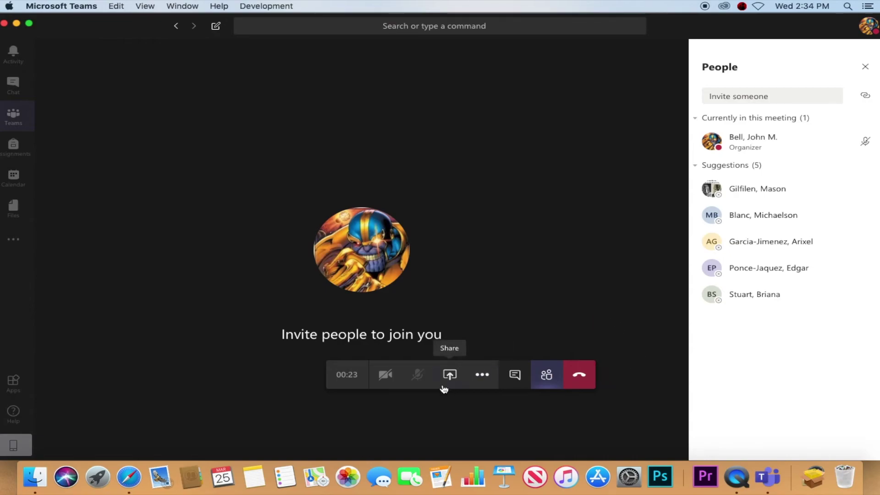
Step: Show the call's More actions menu with device settings, meeting notes and recording
click(481, 380)
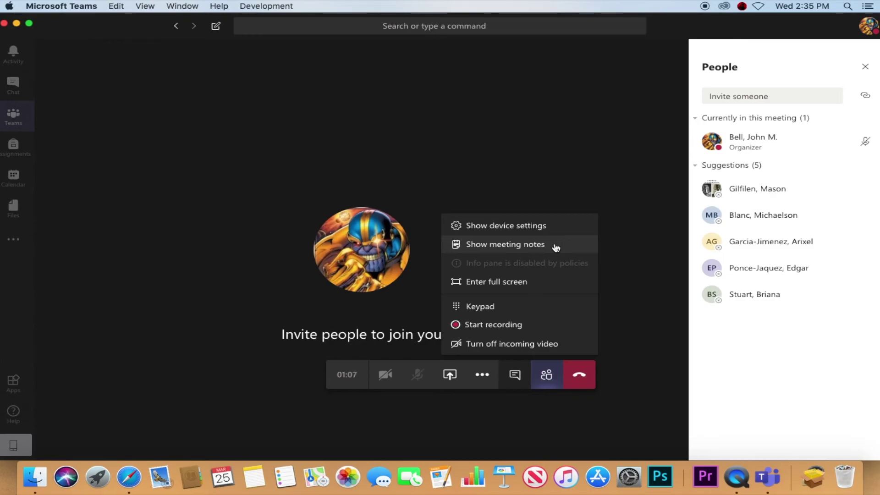
Step: Close and reopen the call's More actions menu
click(628, 337)
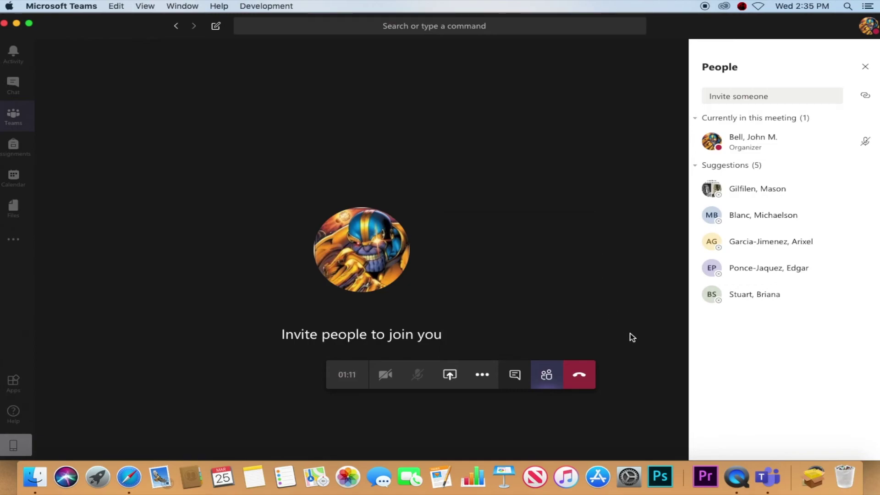
click(483, 380)
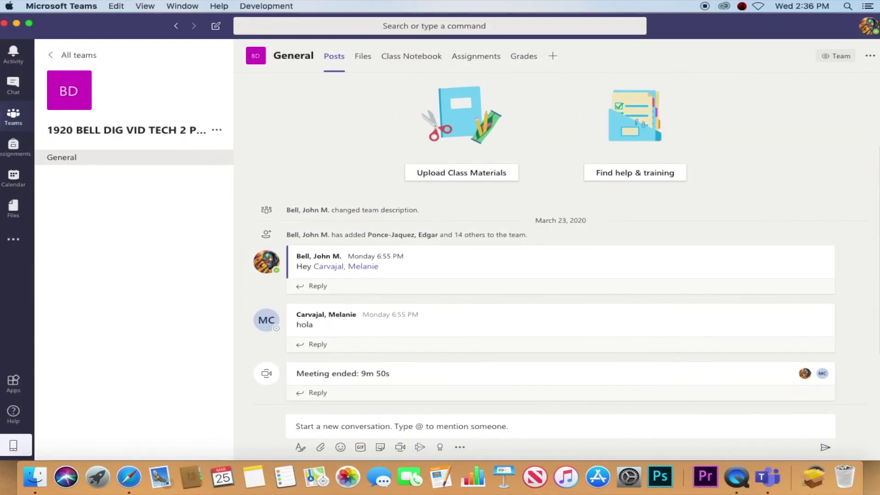
scroll(878, 83, up, 1)
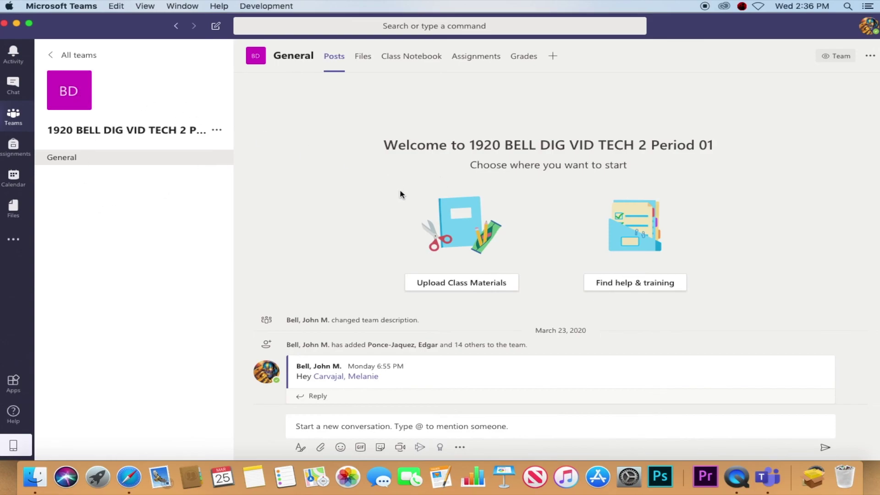
click(470, 288)
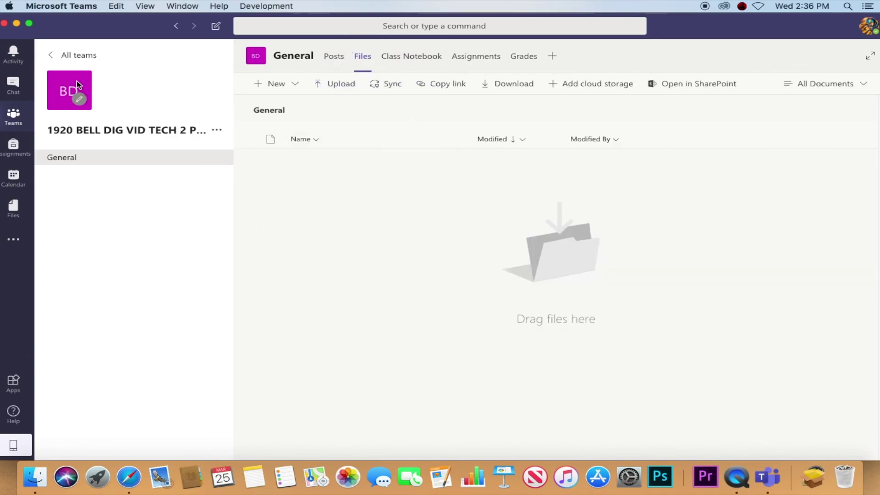
click(334, 60)
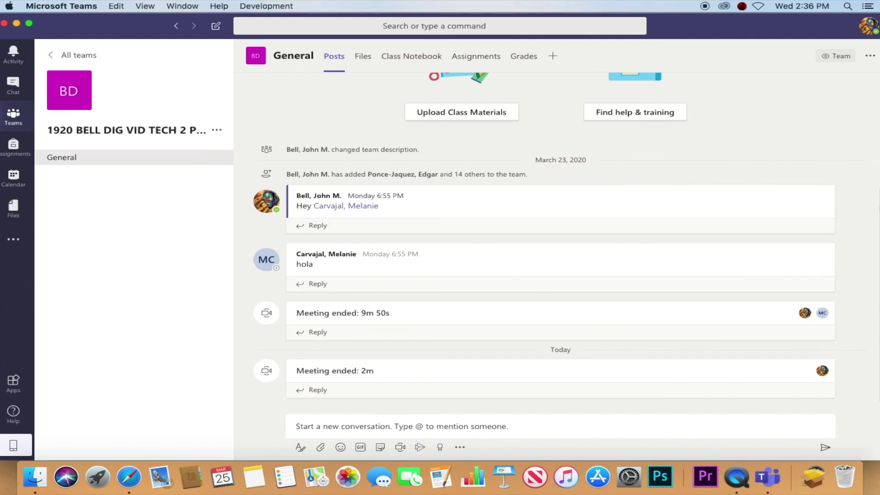
scroll(877, 224, up, 2)
scroll(870, 127, up, 4)
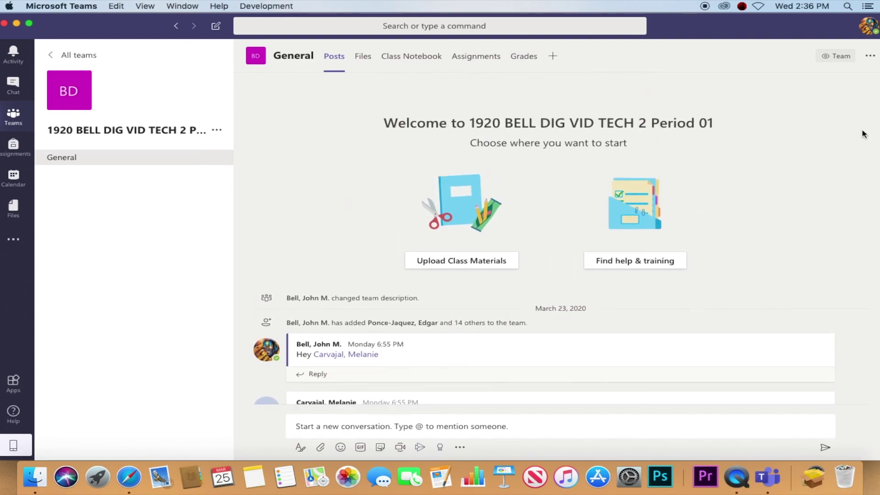
Step: Mark the Education Training help page helpful, then open Haines City Senior High's General channel via Activity
click(656, 266)
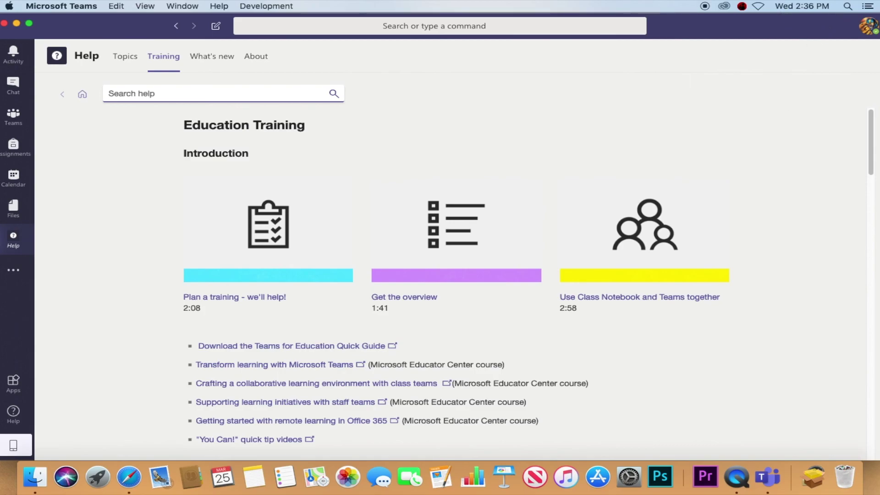
drag(871, 141, 869, 167)
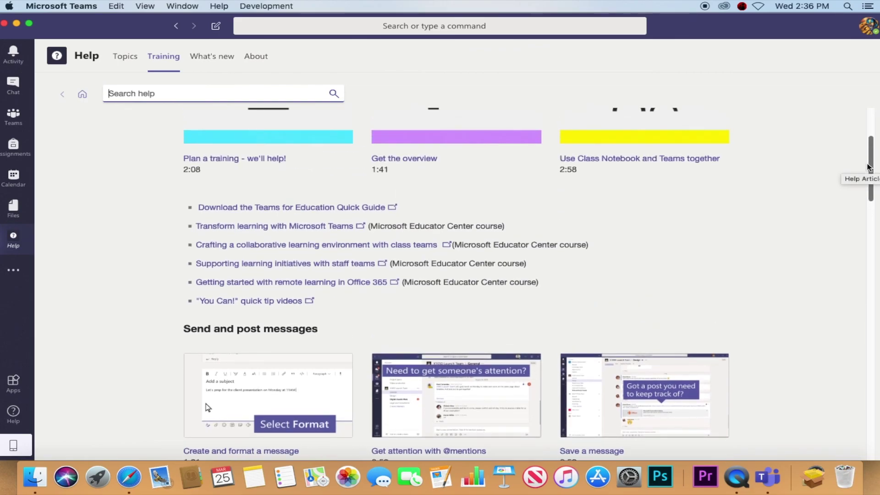
drag(868, 168, 848, 425)
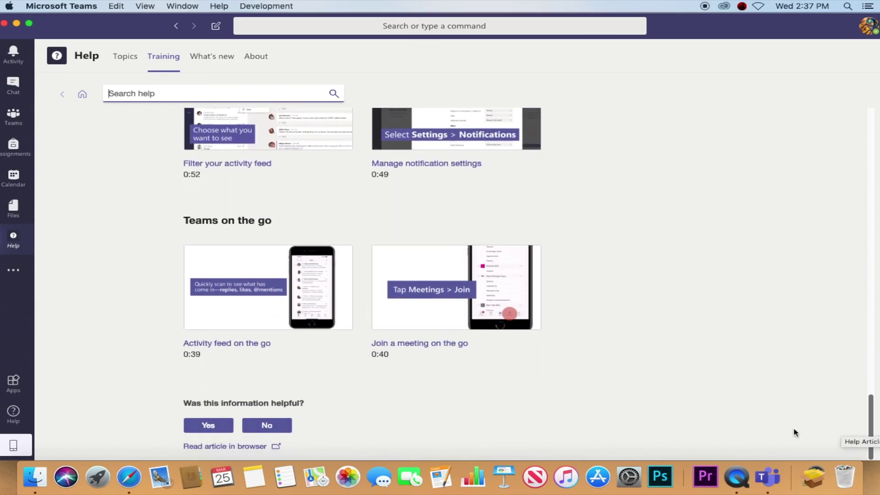
click(194, 430)
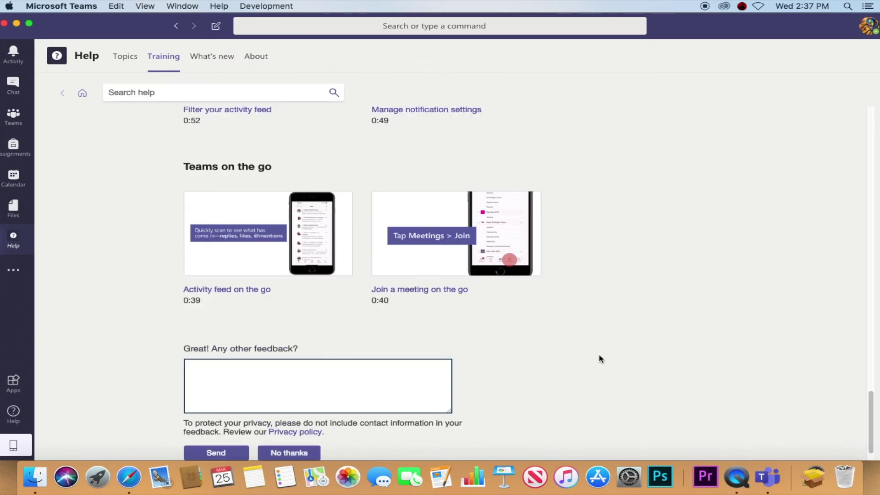
scroll(541, 375, down, 1)
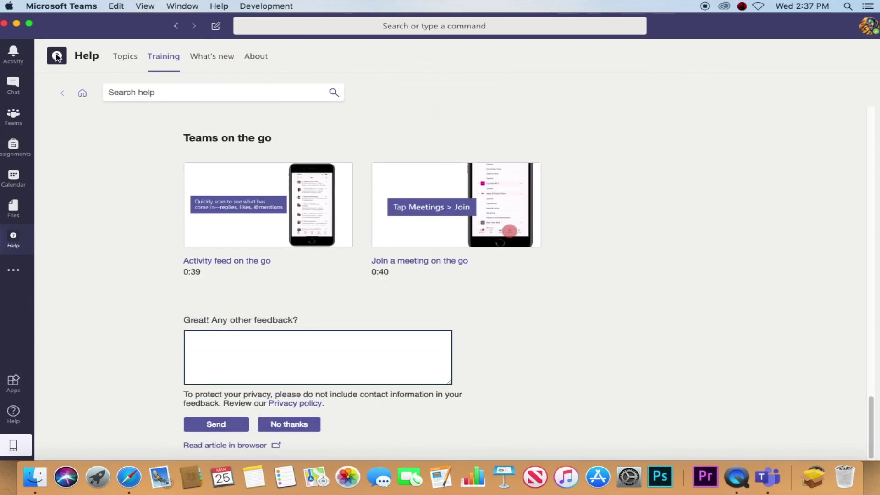
click(14, 54)
click(108, 97)
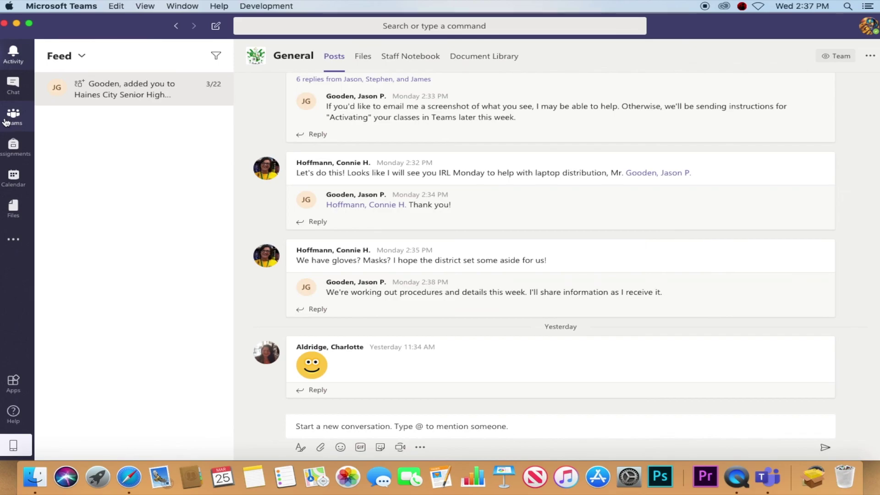